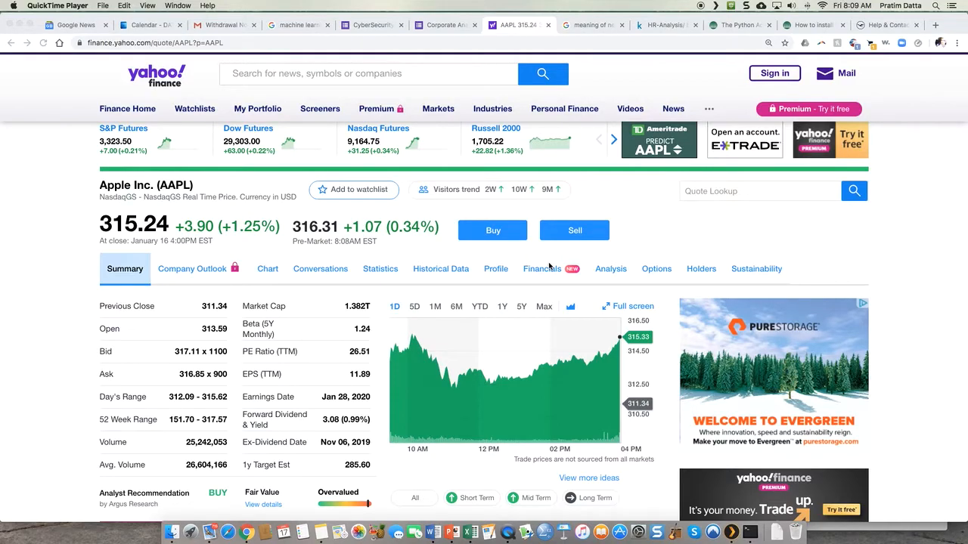
# - Display Apple's stock price chart for the year to date and for the one-year range
pyautogui.click(550, 265)
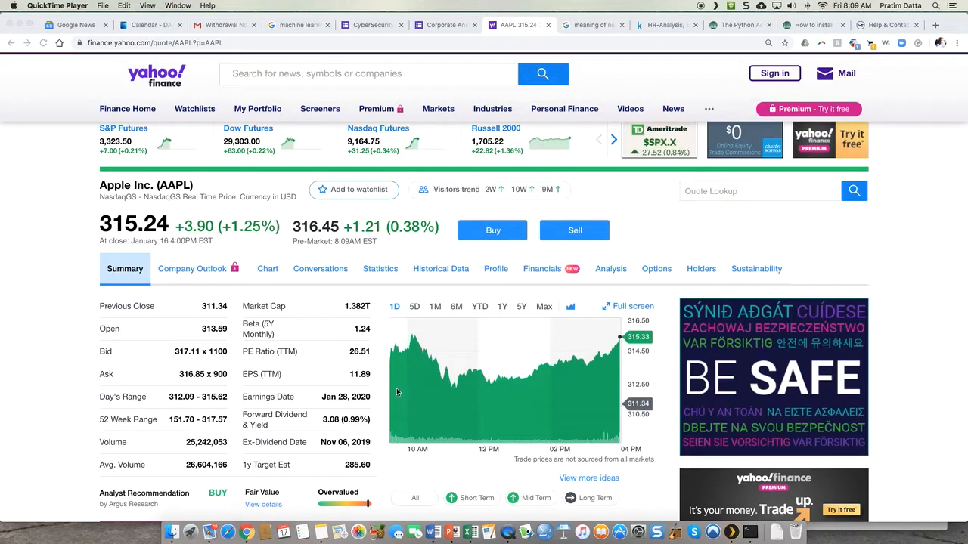
pyautogui.click(483, 312)
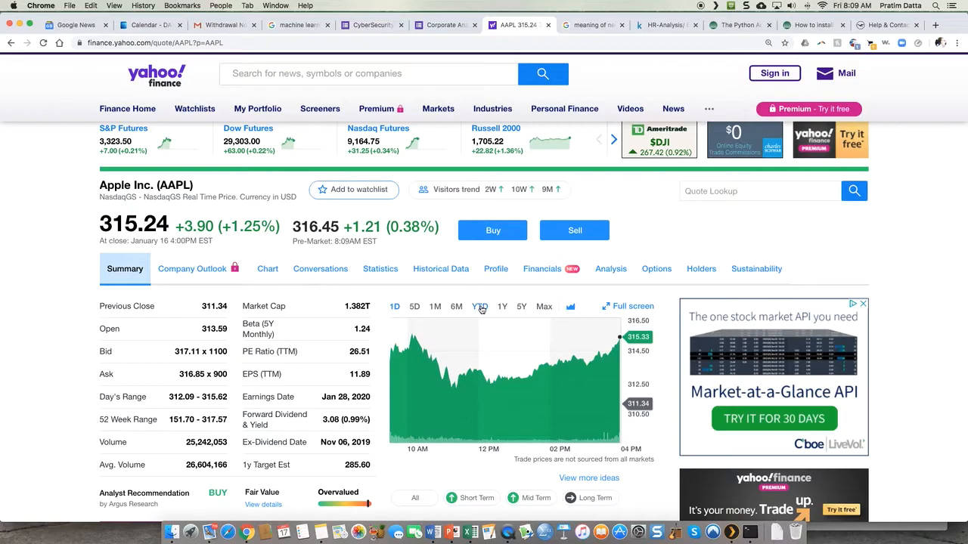
pyautogui.click(480, 309)
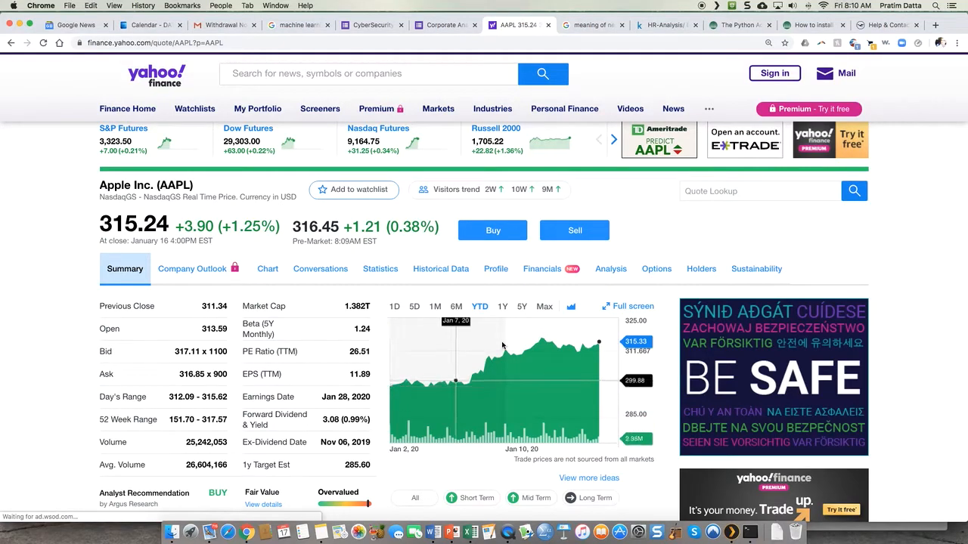
pyautogui.click(504, 310)
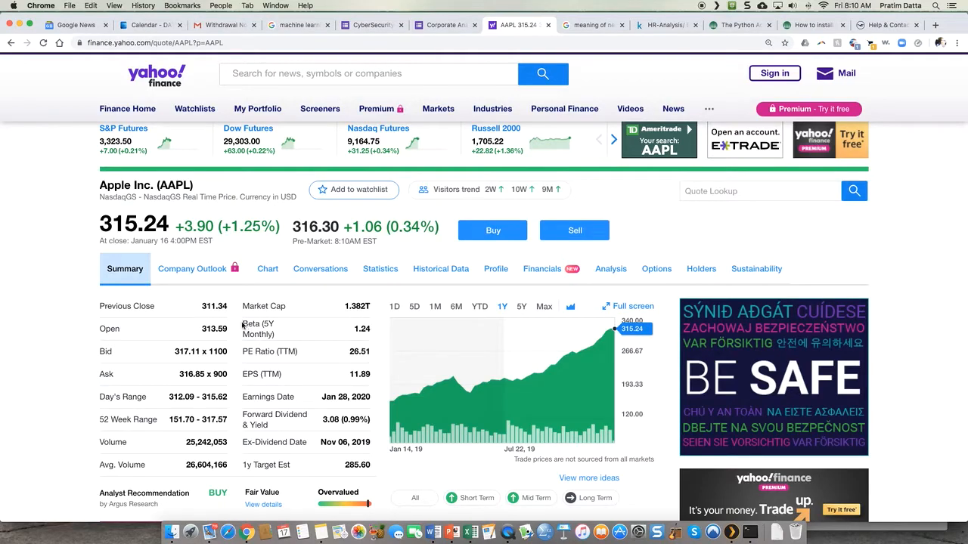
# - Highlight Apple's Beta (5Y Monthly) entry and its value in the quote summary
pyautogui.moveTo(244, 324); pyautogui.dragTo(369, 328)
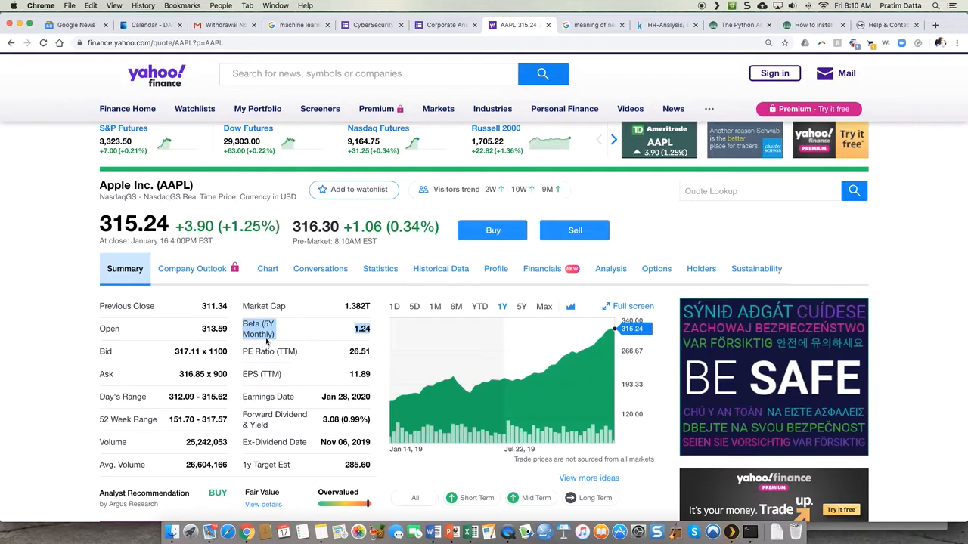
pyautogui.click(361, 332)
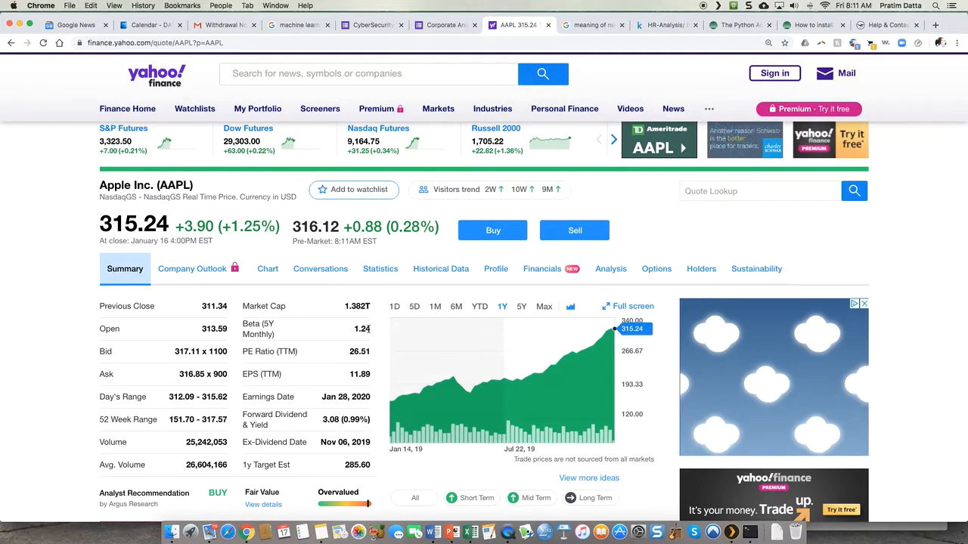
pyautogui.moveTo(353, 329); pyautogui.dragTo(369, 326)
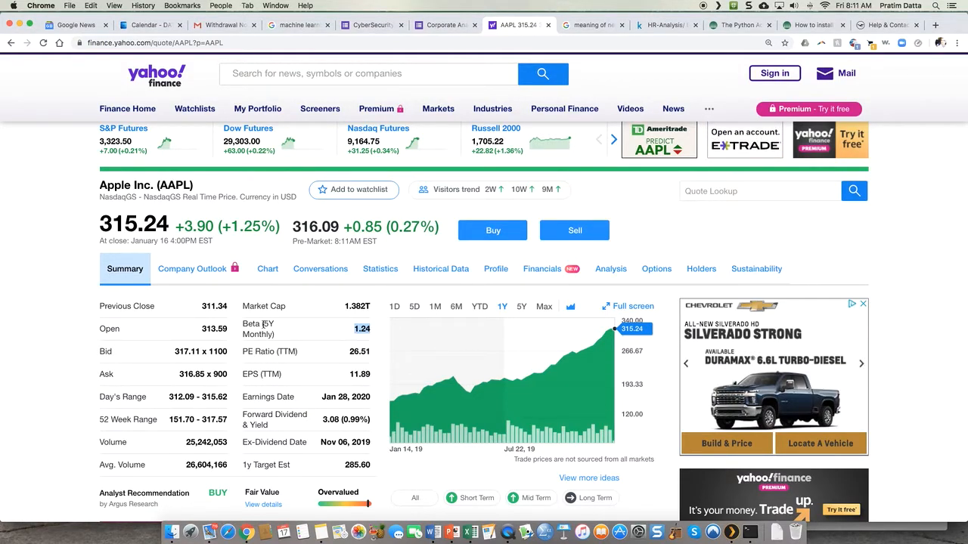
pyautogui.scroll(-5, 342, 397)
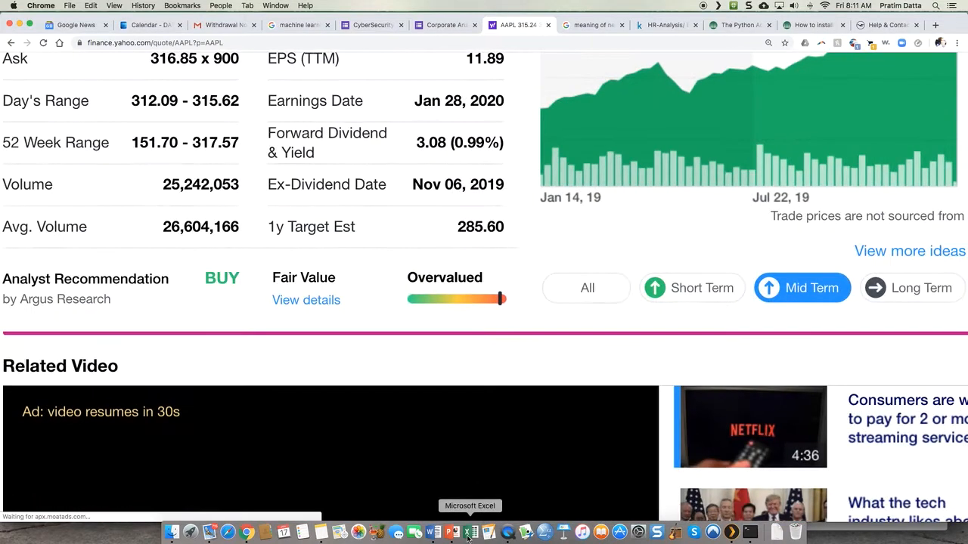
# - Switch to the AAPL S&P workbook in Excel and delete columns G through O containing the old regression output
pyautogui.click(469, 533)
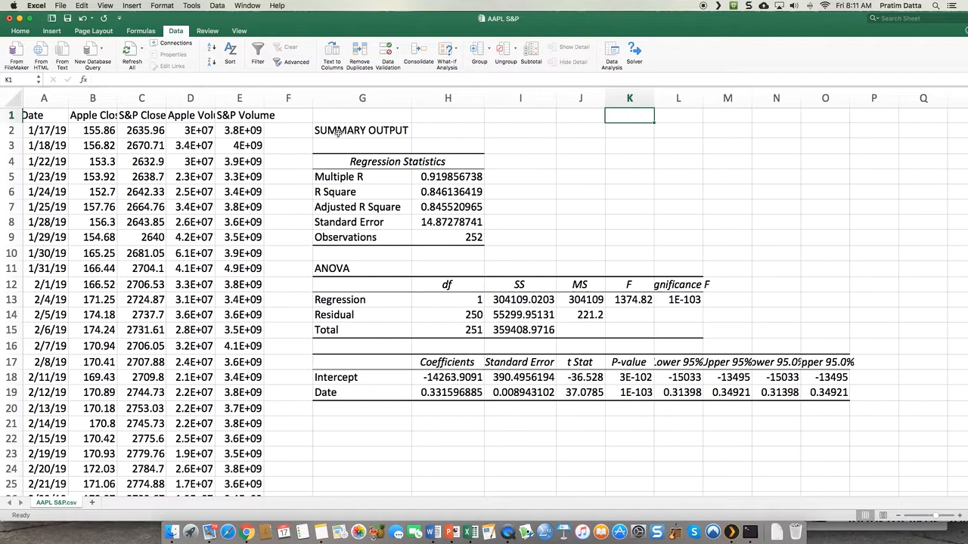
pyautogui.moveTo(335, 98); pyautogui.dragTo(833, 98)
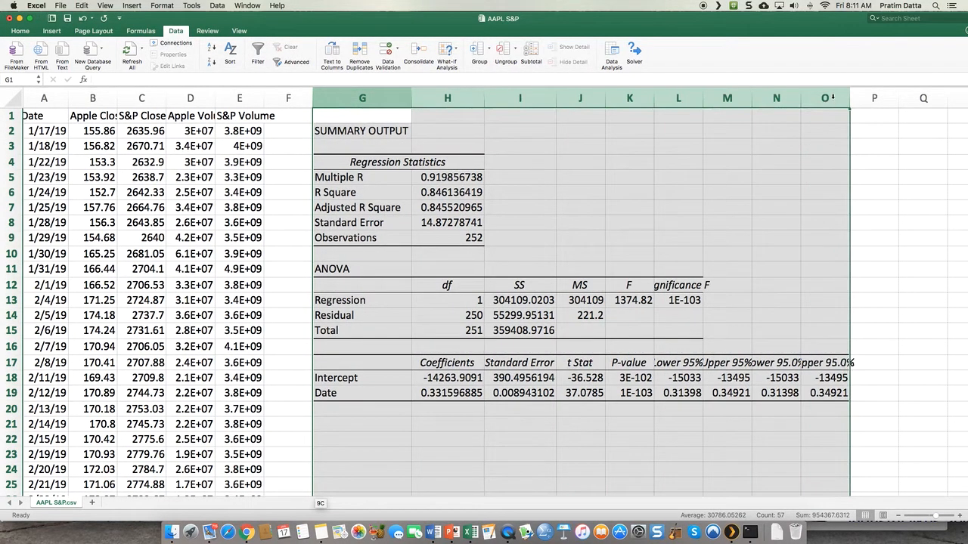
pyautogui.rightClick(834, 98)
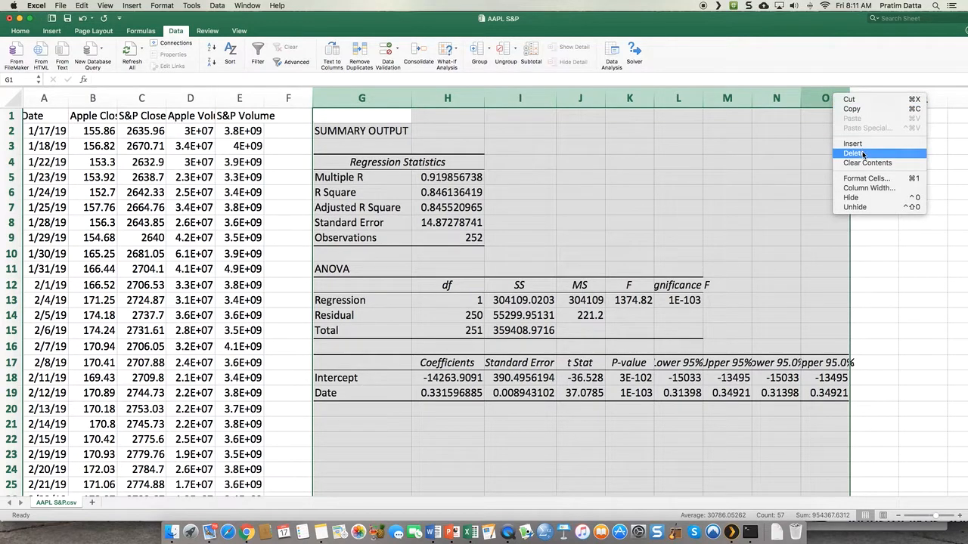
pyautogui.click(862, 153)
pyautogui.click(529, 220)
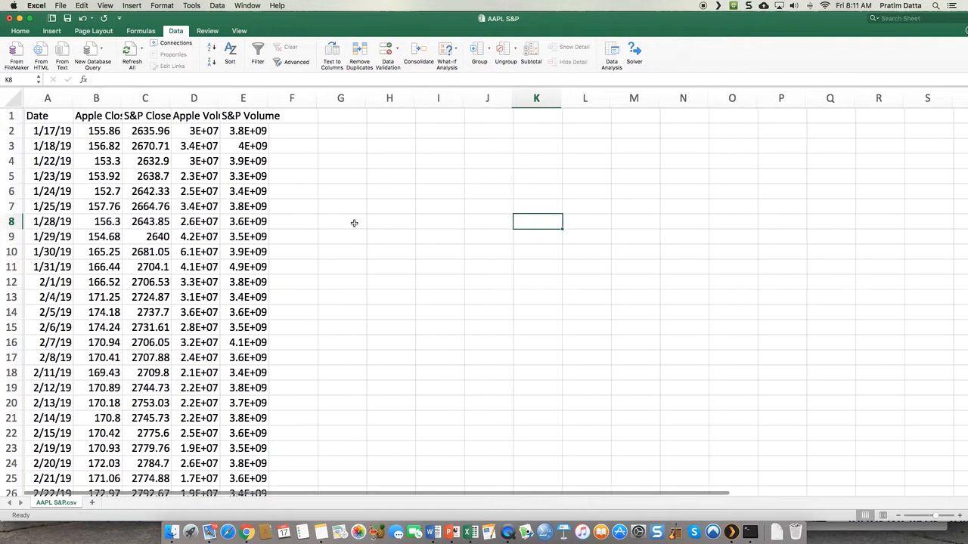
# - Review the span of dates in the Date column from its first to its last entry
pyautogui.click(57, 130)
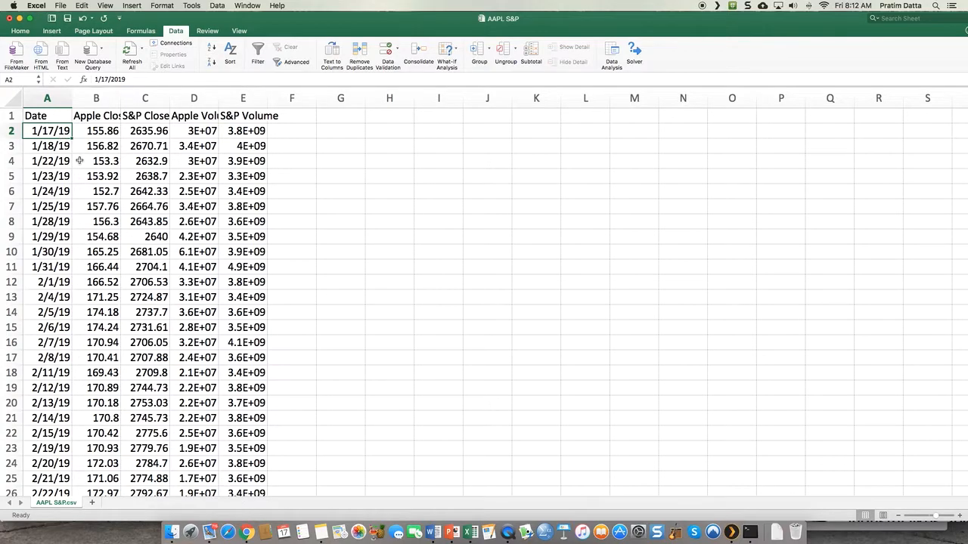
pyautogui.scroll(-20, 75, 160)
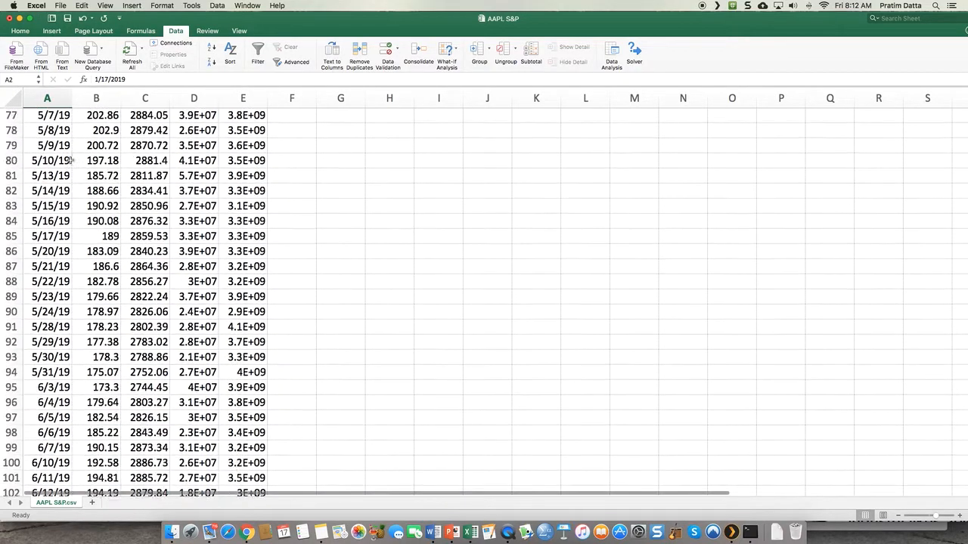
pyautogui.scroll(20, 71, 161)
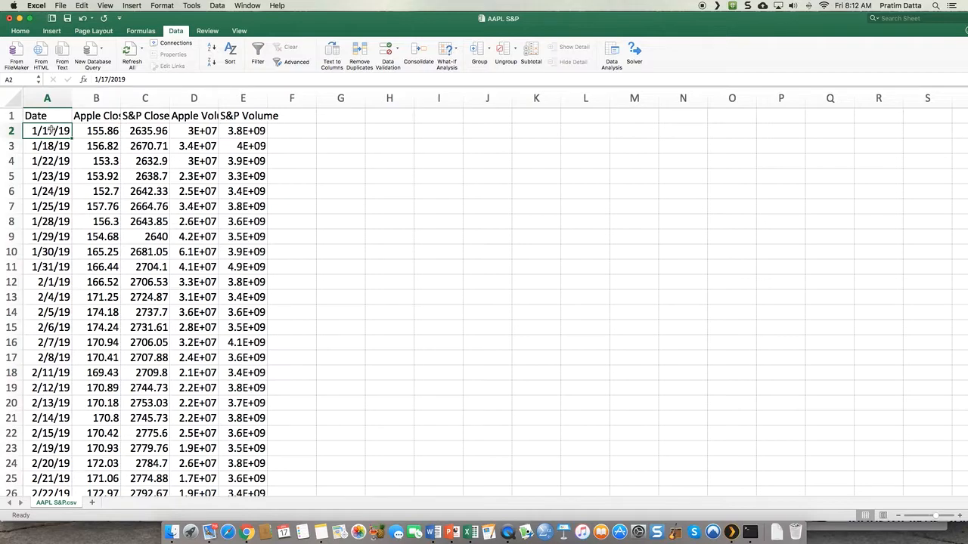
pyautogui.hotkey('ctrl', 'Down')
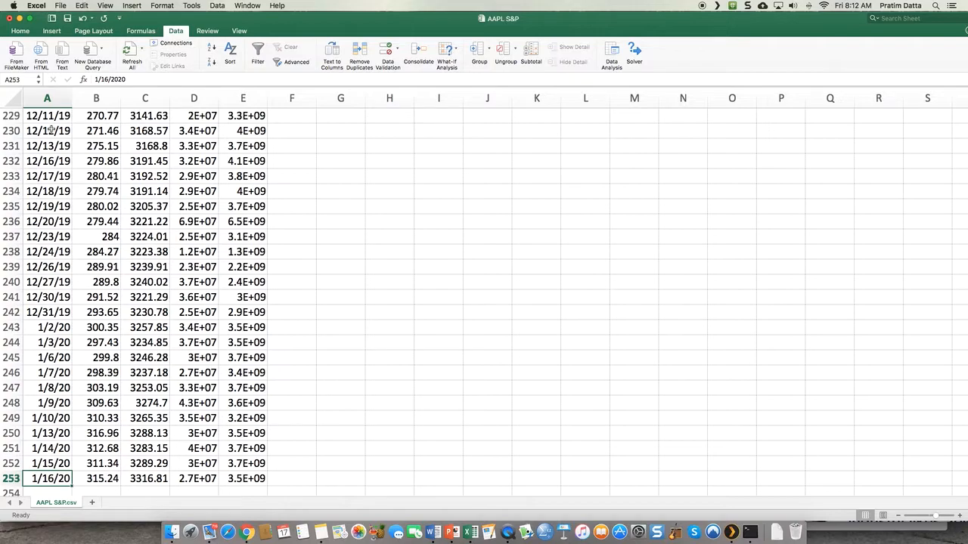
pyautogui.press('super+Up')
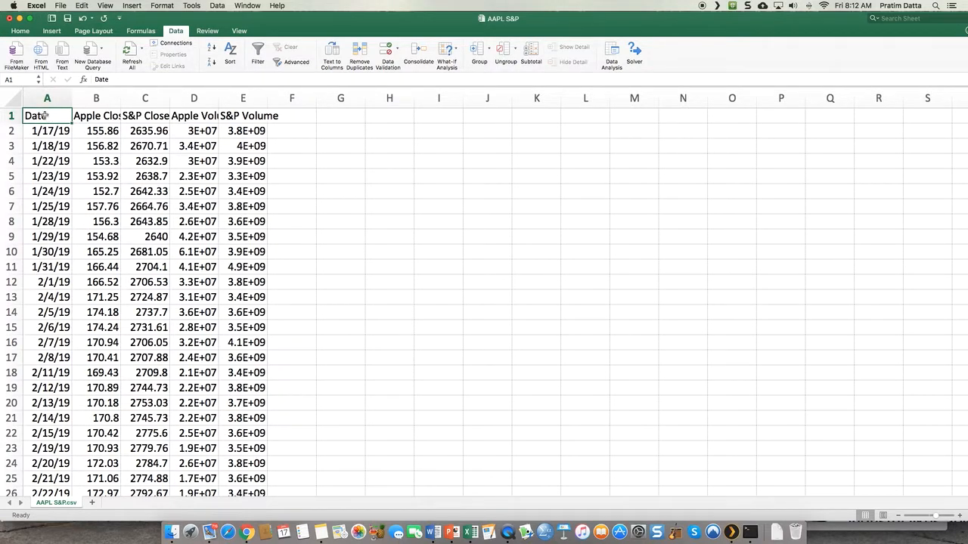
# - AutoFit the Apple Close column and all other columns in the sheet so headers and values show in full
pyautogui.click(103, 116)
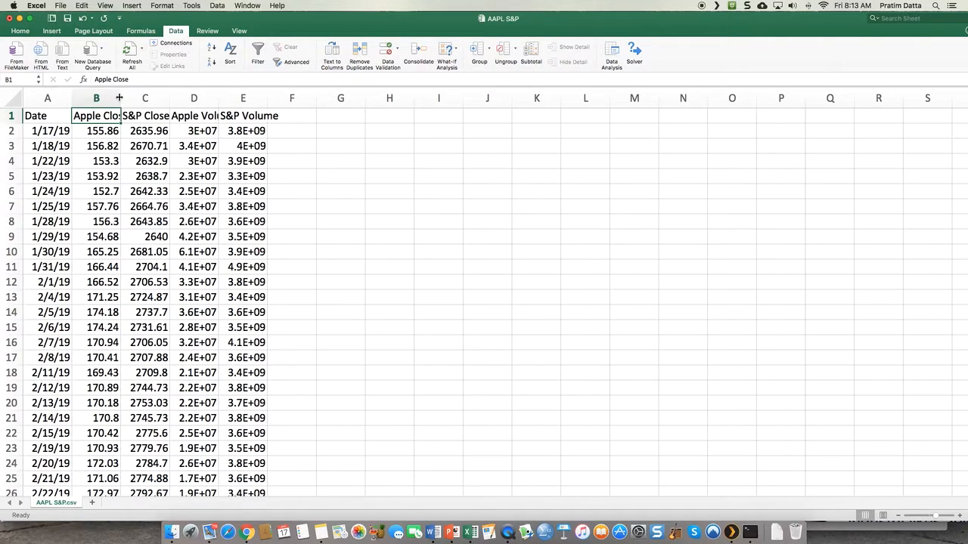
pyautogui.doubleClick(119, 97)
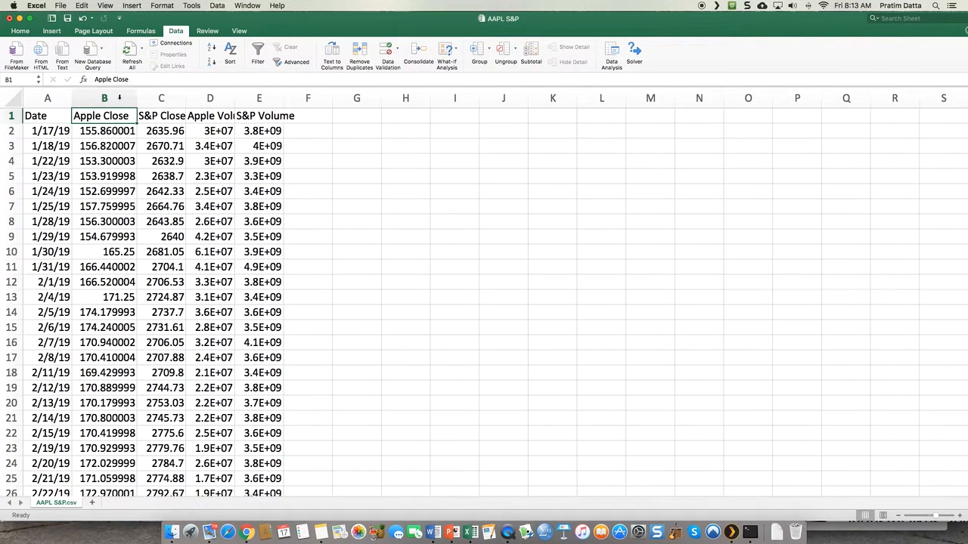
pyautogui.click(168, 115)
pyautogui.click(209, 116)
pyautogui.click(106, 116)
pyautogui.click(8, 98)
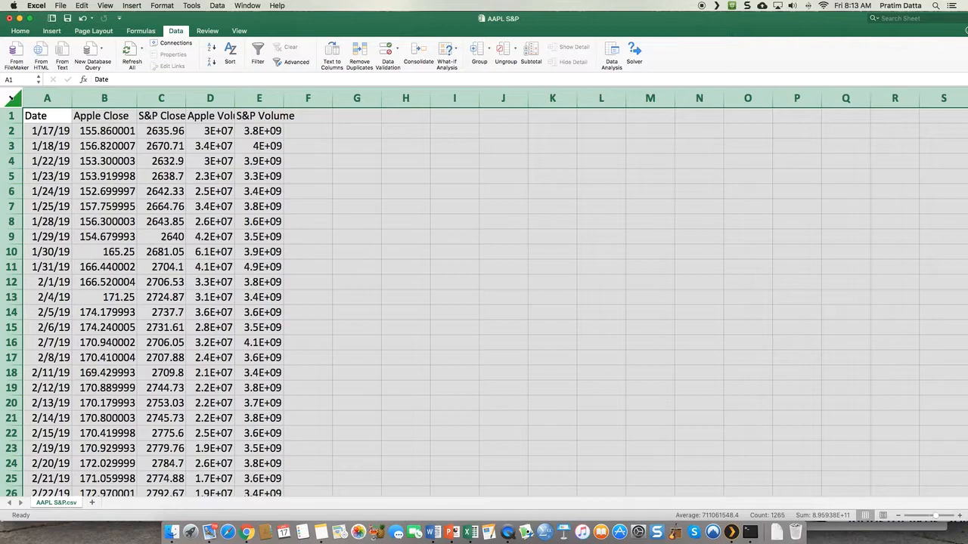
pyautogui.doubleClick(72, 97)
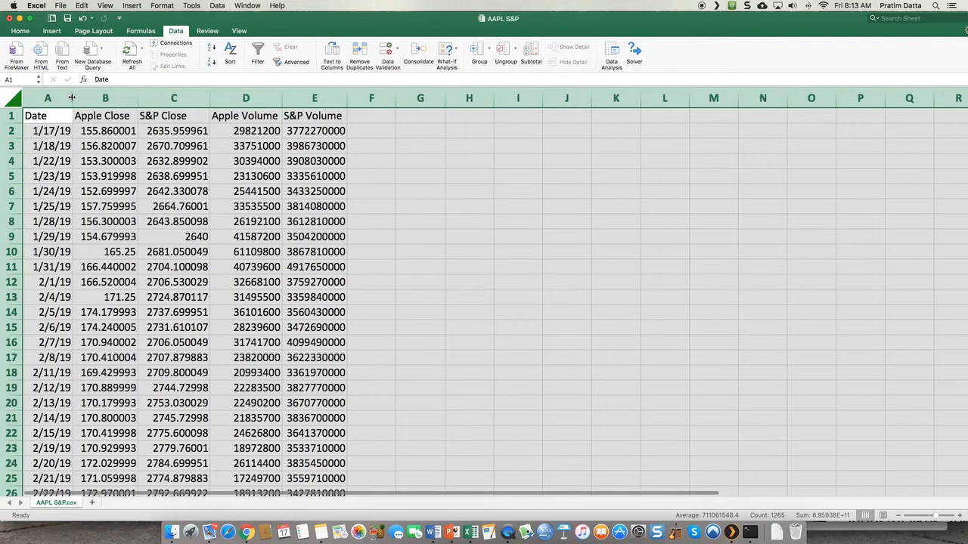
pyautogui.click(313, 174)
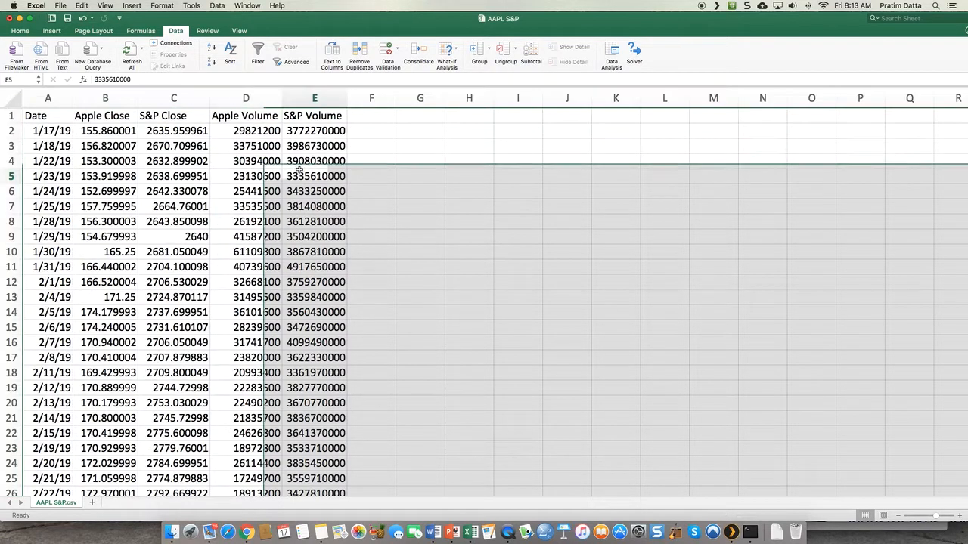
# - Examine the Date, Apple Close and S&P Close columns, comparing the closing prices on 1/17/19 and 2/12/19
pyautogui.click(53, 118)
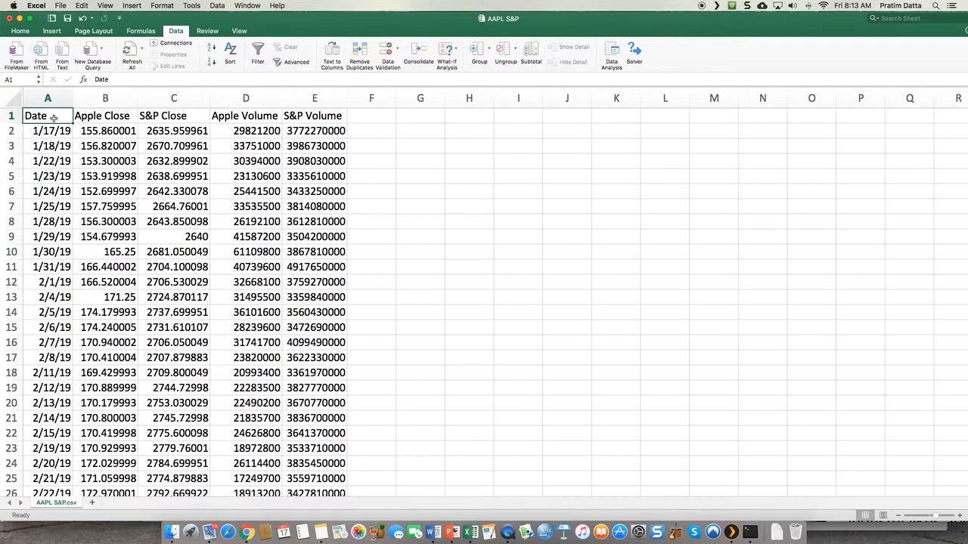
pyautogui.click(114, 118)
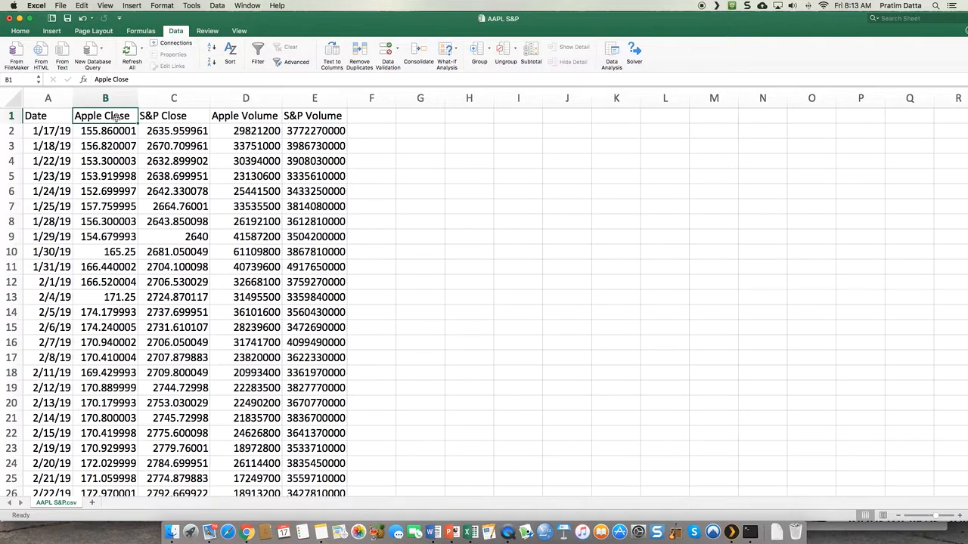
pyautogui.click(109, 138)
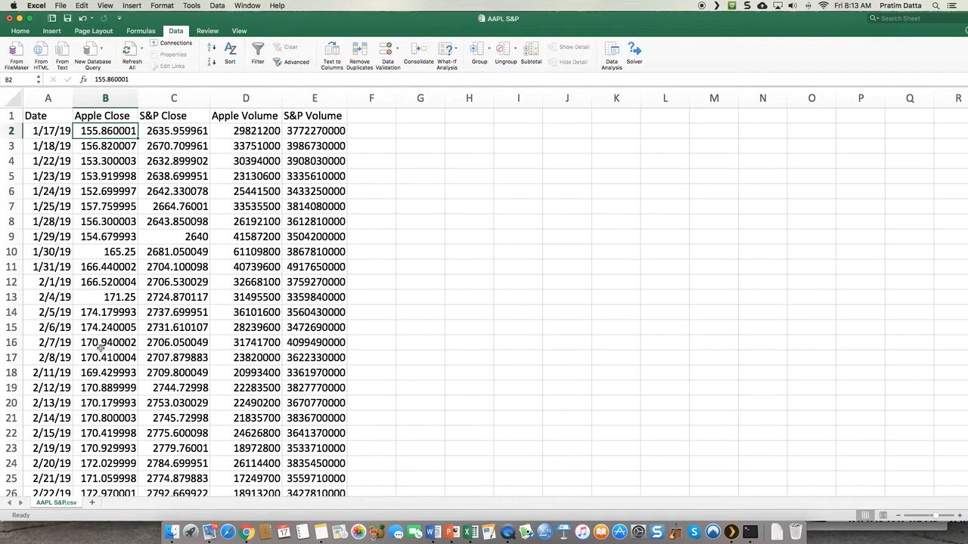
pyautogui.click(98, 389)
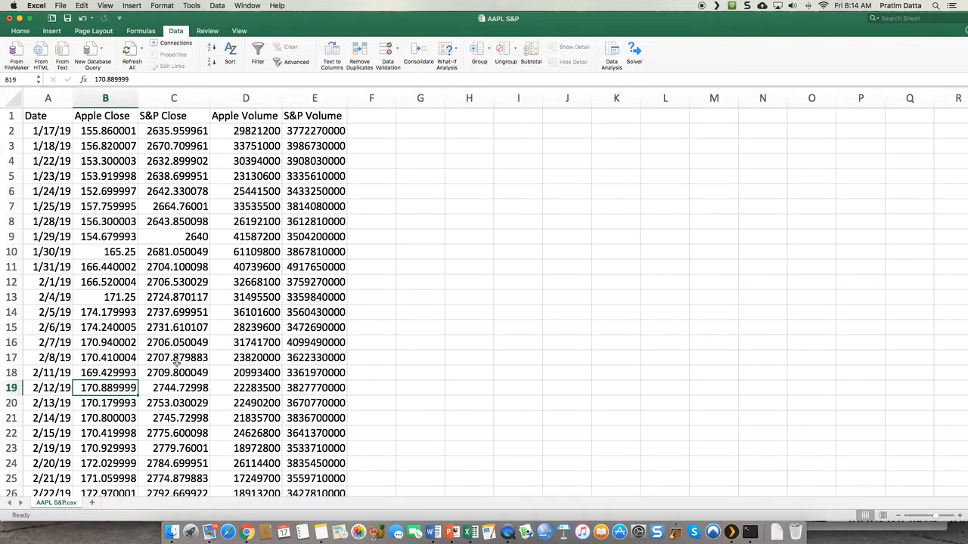
pyautogui.click(164, 135)
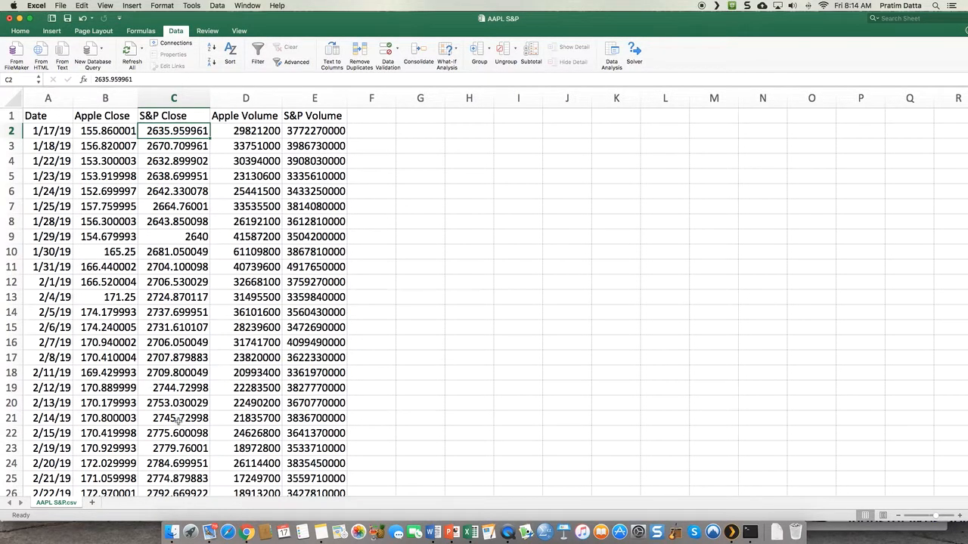
pyautogui.click(165, 387)
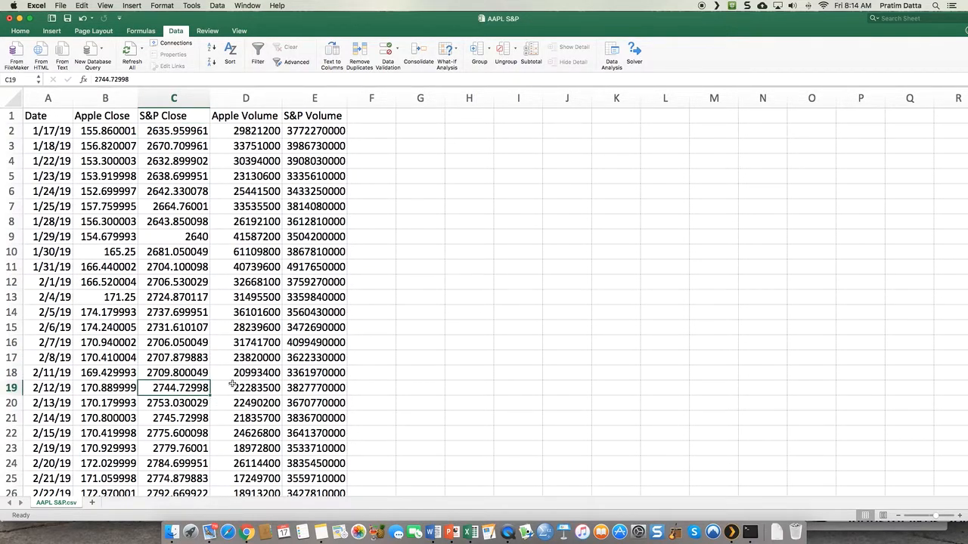
# - Examine the Apple Volume and S&P Volume columns, starting with their 1/17/19 entries
pyautogui.scroll(-1, 259, 369)
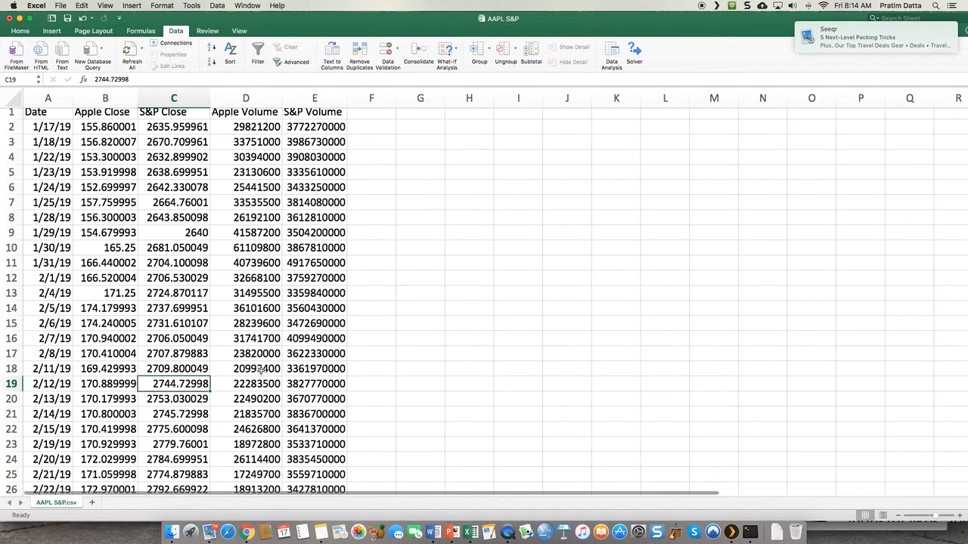
pyautogui.scroll(1, 245, 144)
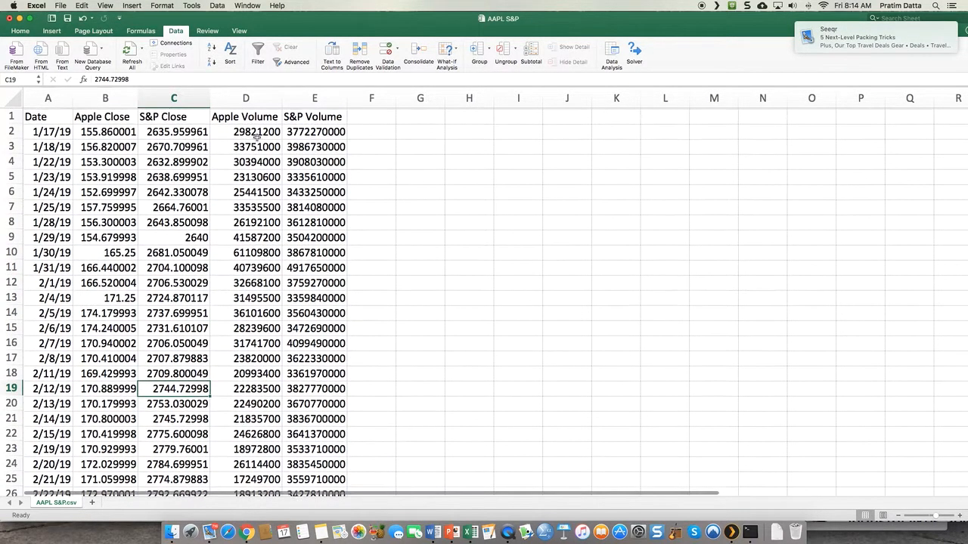
pyautogui.click(246, 121)
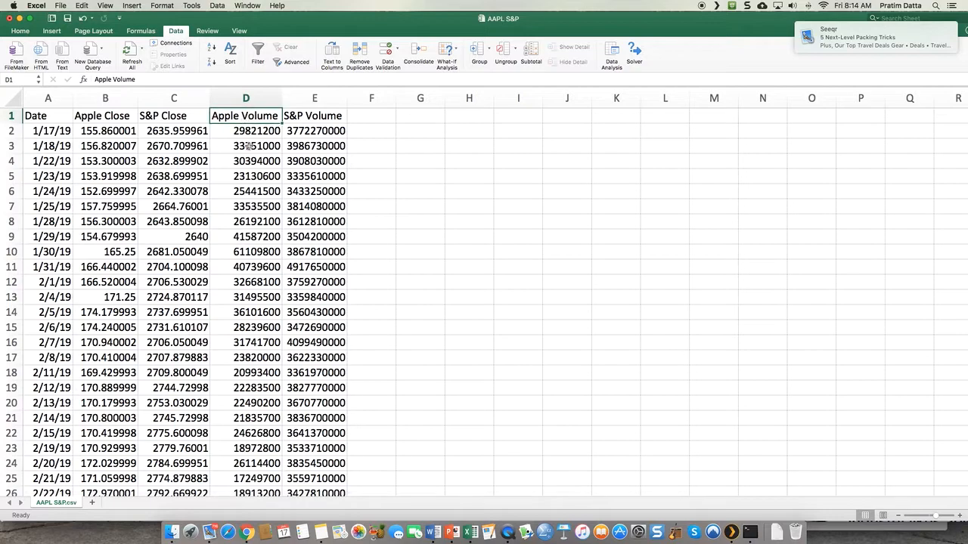
pyautogui.click(240, 130)
pyautogui.scroll(-1, 279, 186)
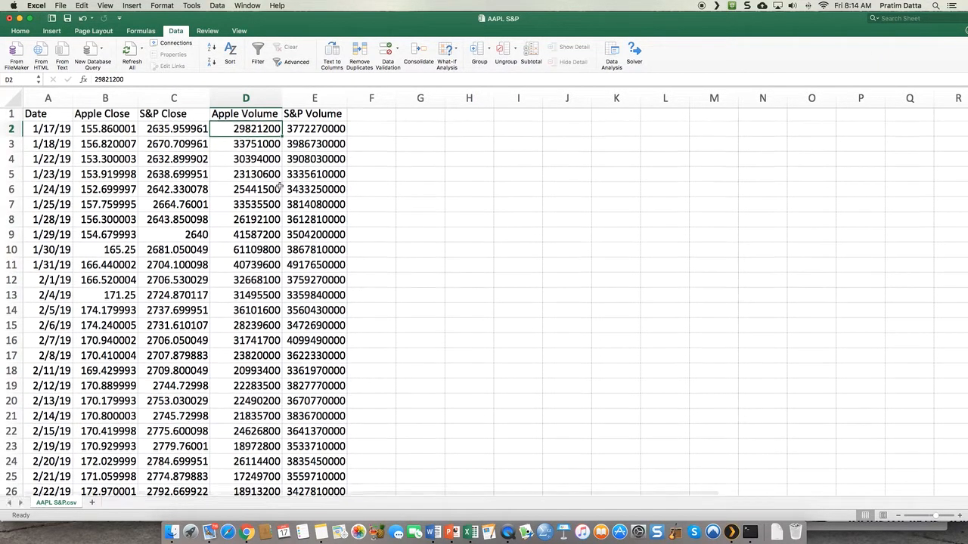
pyautogui.scroll(1, 277, 189)
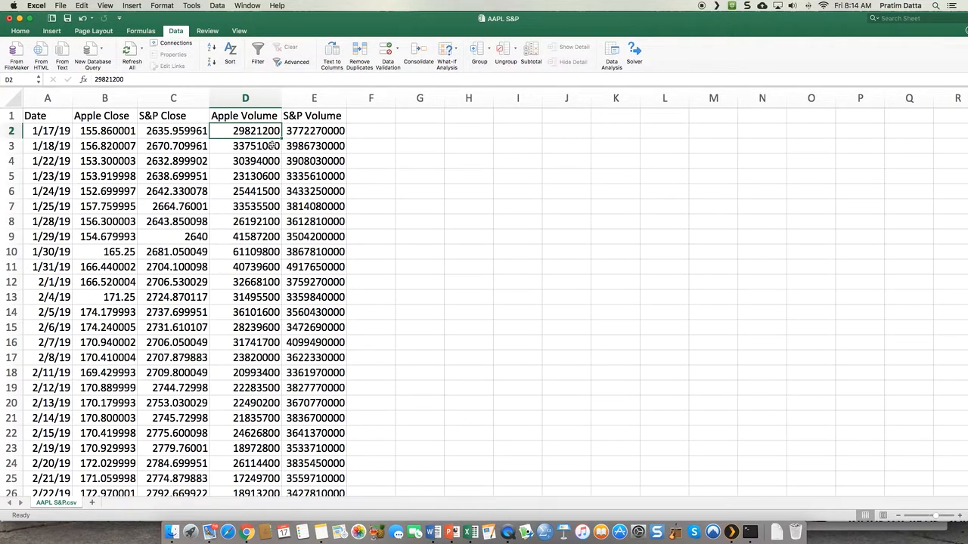
pyautogui.click(313, 133)
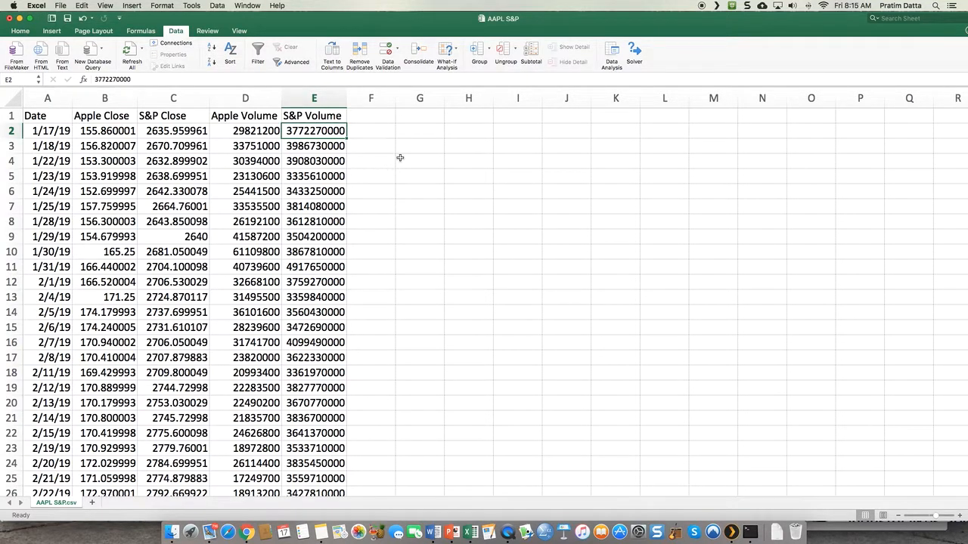
pyautogui.click(407, 134)
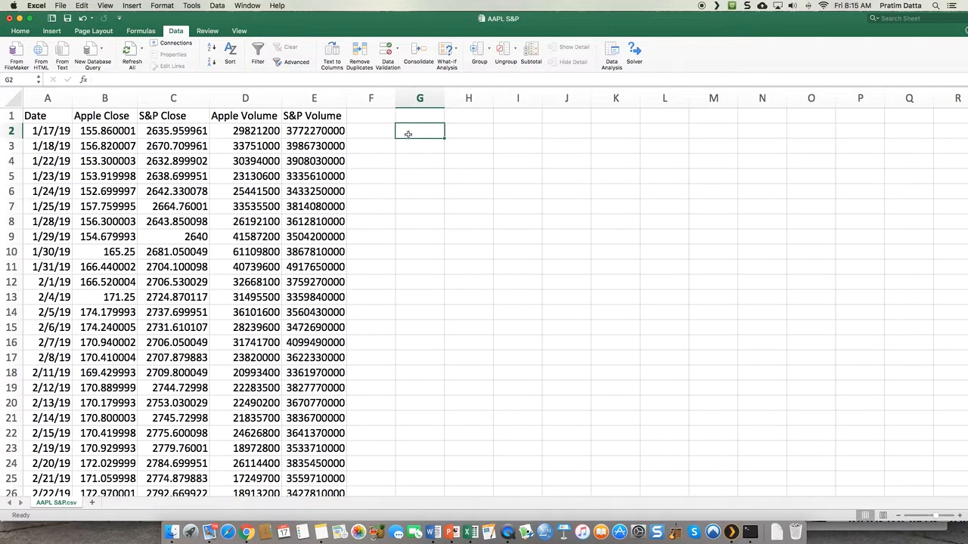
pyautogui.click(109, 131)
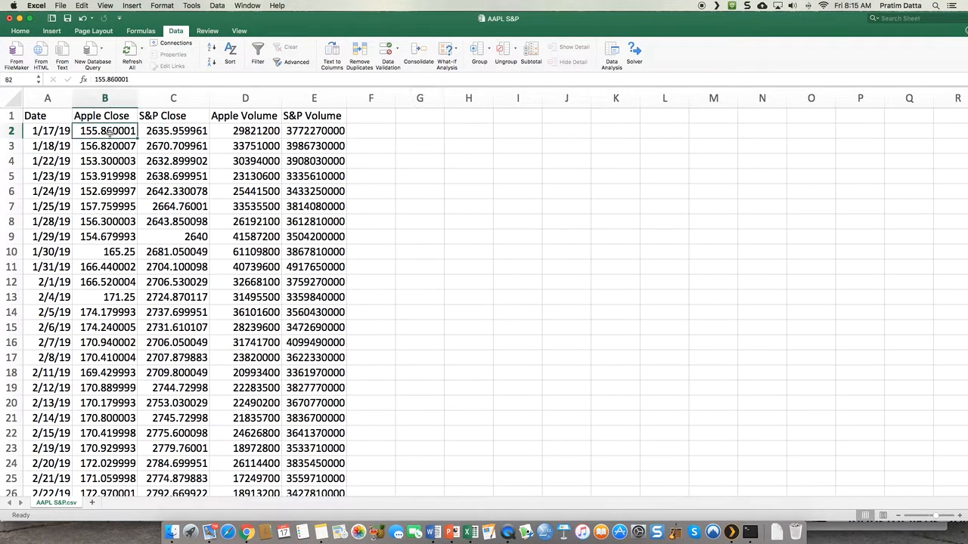
pyautogui.click(239, 134)
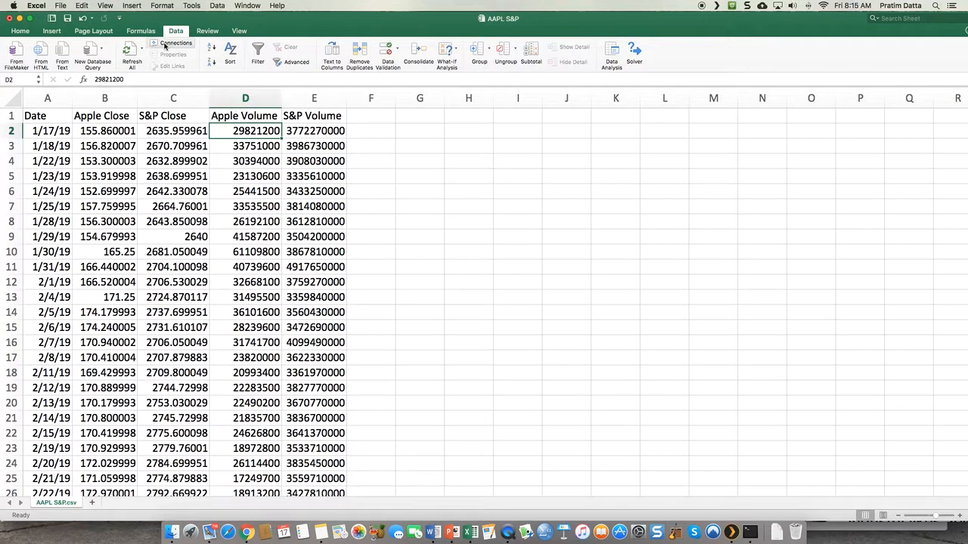
pyautogui.click(217, 5)
pyautogui.click(217, 6)
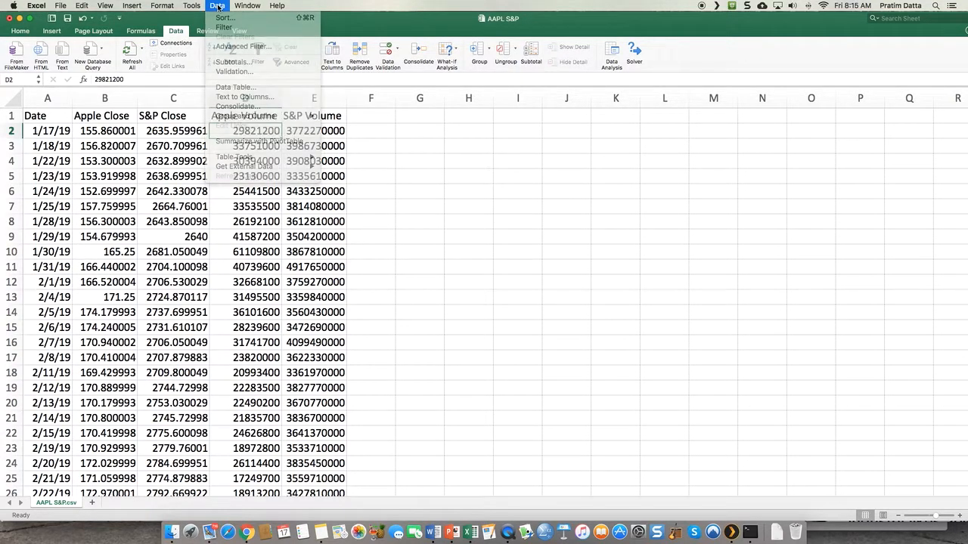
pyautogui.click(175, 33)
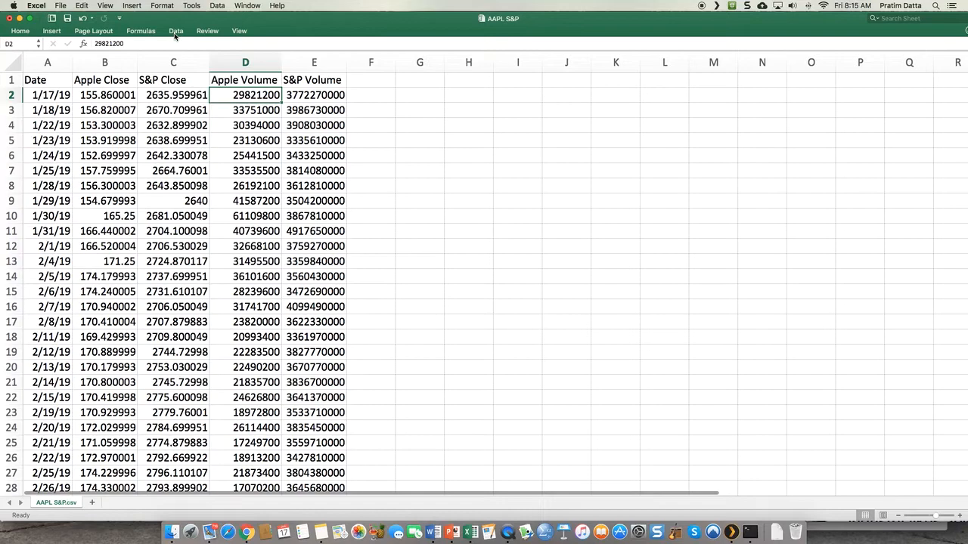
pyautogui.click(174, 33)
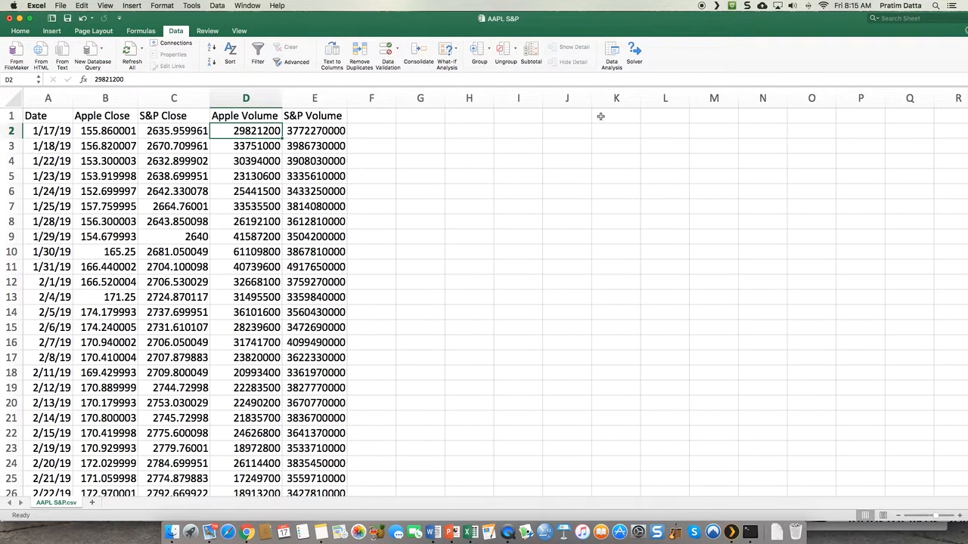
# - Open the Correlation tool from the Data Analysis tools and place its dialog clear of the data
pyautogui.click(614, 54)
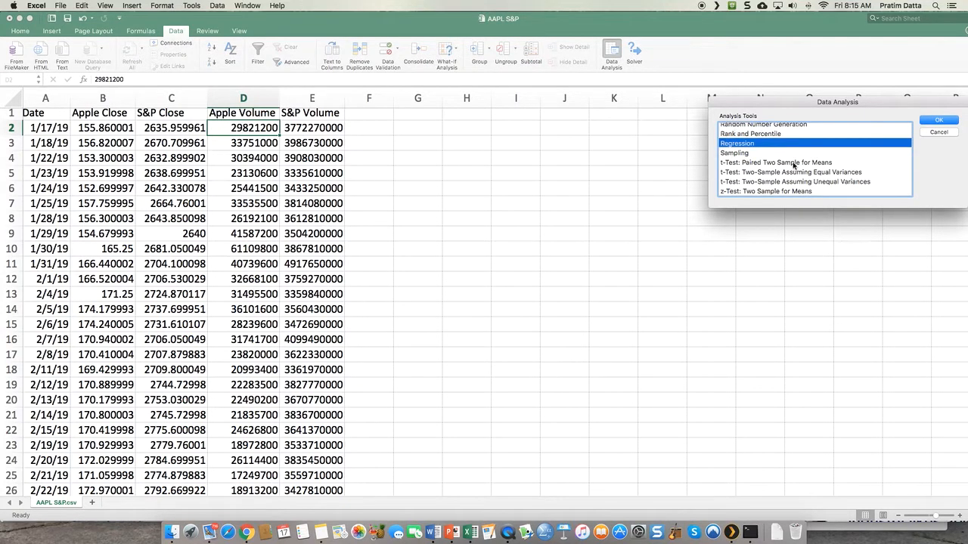
pyautogui.scroll(2, 794, 165)
pyautogui.scroll(5, 794, 164)
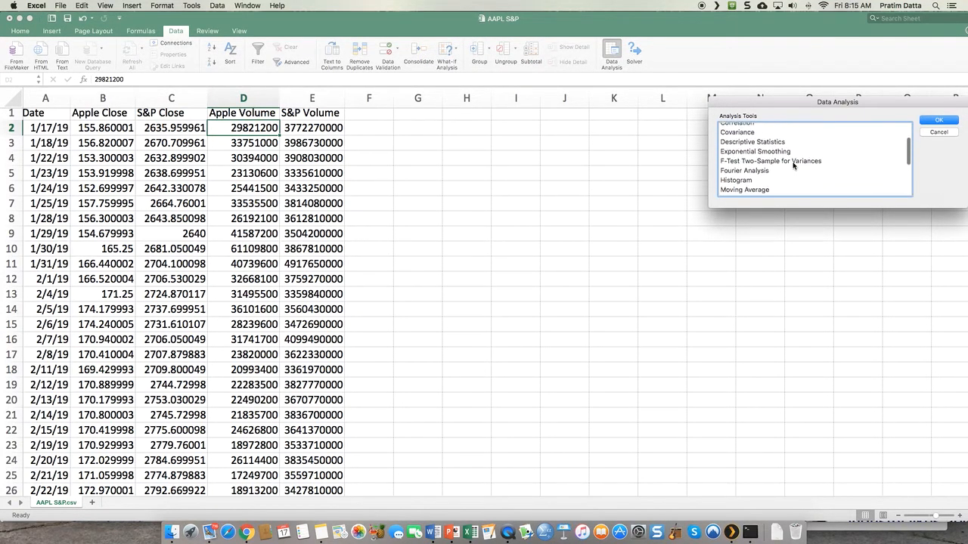
pyautogui.moveTo(806, 111); pyautogui.dragTo(781, 143)
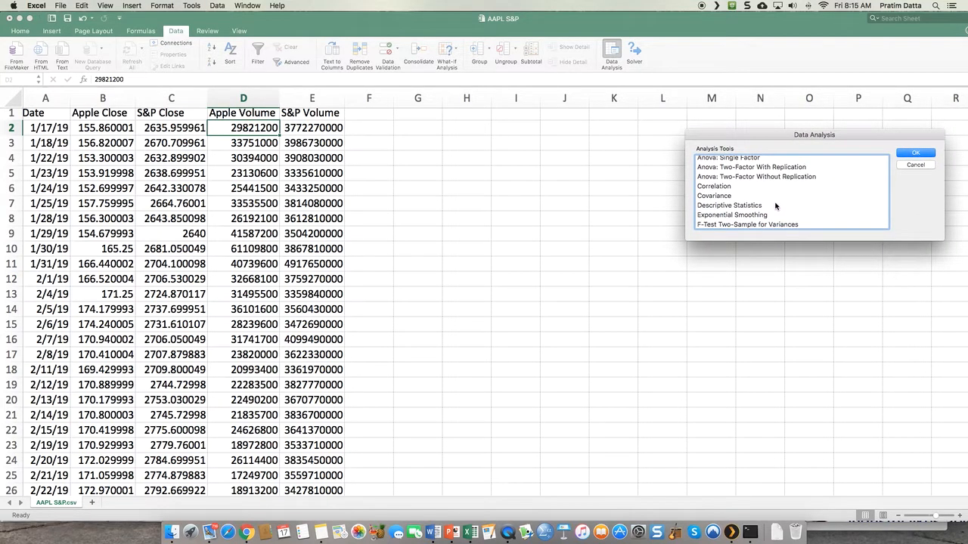
pyautogui.click(724, 188)
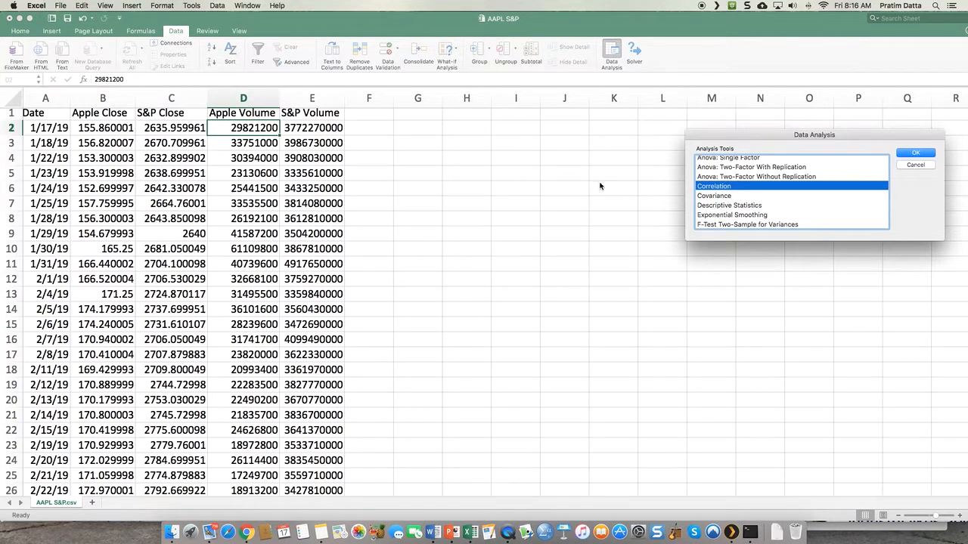
pyautogui.click(912, 152)
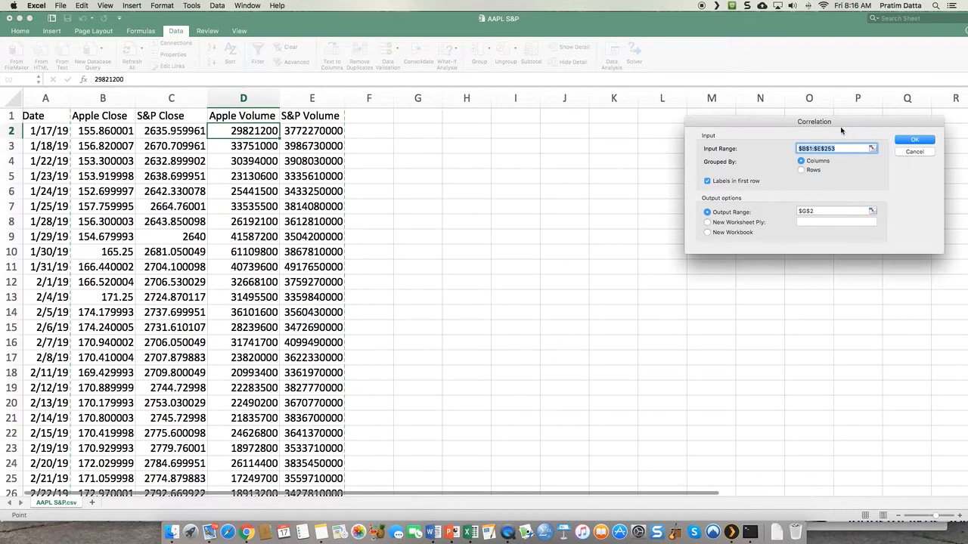
pyautogui.moveTo(839, 127); pyautogui.dragTo(772, 156)
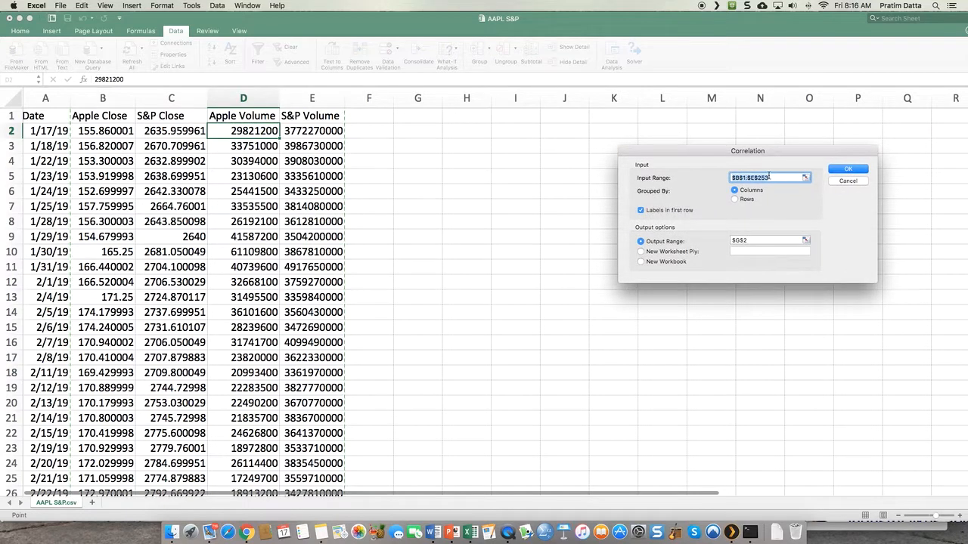
# - Select the Apple and S&P close and volume columns with their headers, B1:E253, as the correlation input range
pyautogui.press('BackSpace')
pyautogui.moveTo(102, 116); pyautogui.dragTo(311, 221)
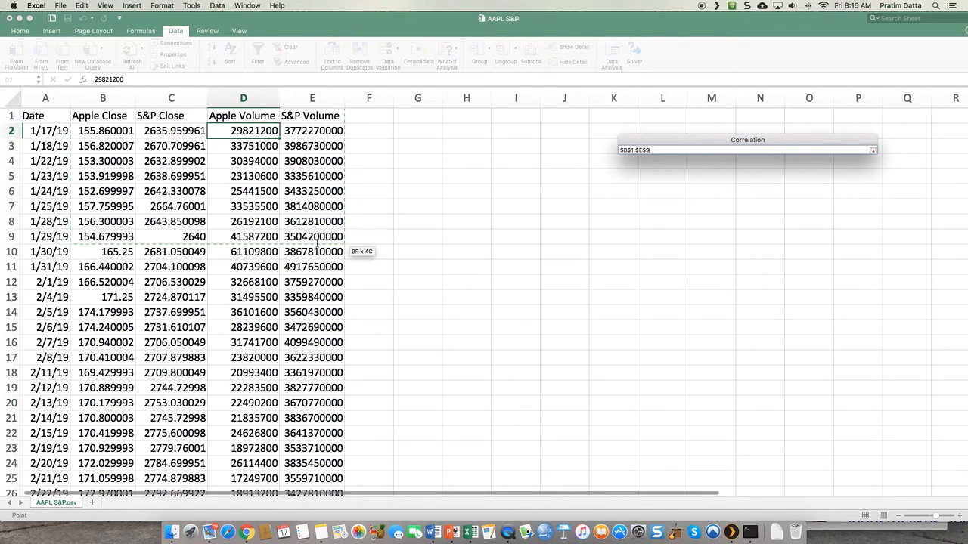
pyautogui.moveTo(316, 242); pyautogui.dragTo(317, 245)
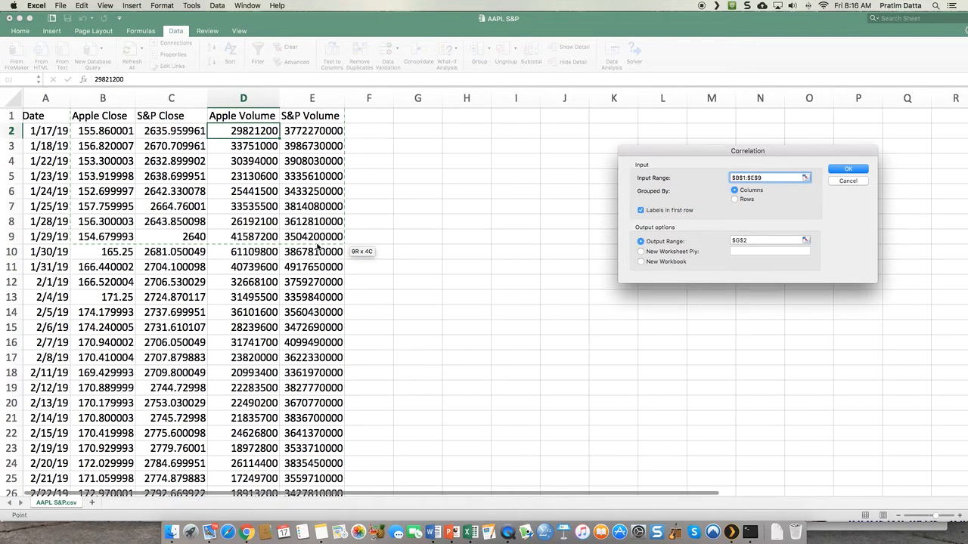
pyautogui.press('super+shift+Down')
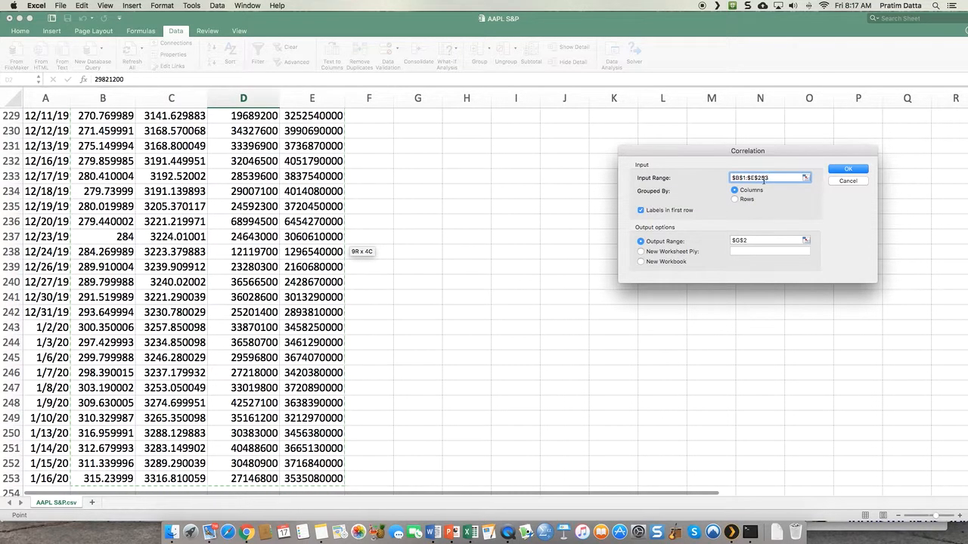
# - Clear the correlation input range and reselect B1:E253, from the Apple Close header to the last S&P Volume entry
pyautogui.moveTo(773, 179); pyautogui.dragTo(717, 177)
pyautogui.press('BackSpace')
pyautogui.scroll(20, 478, 209)
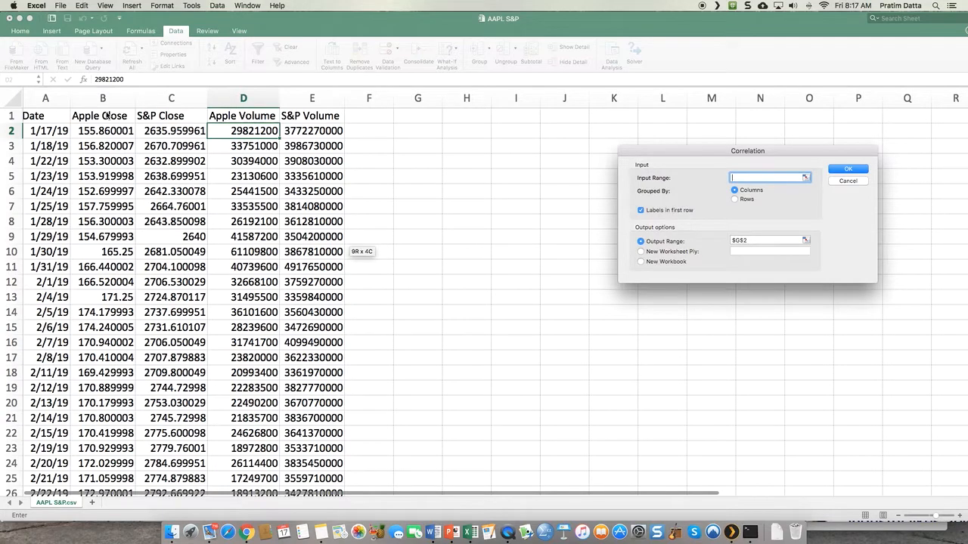
pyautogui.moveTo(108, 116); pyautogui.dragTo(329, 151)
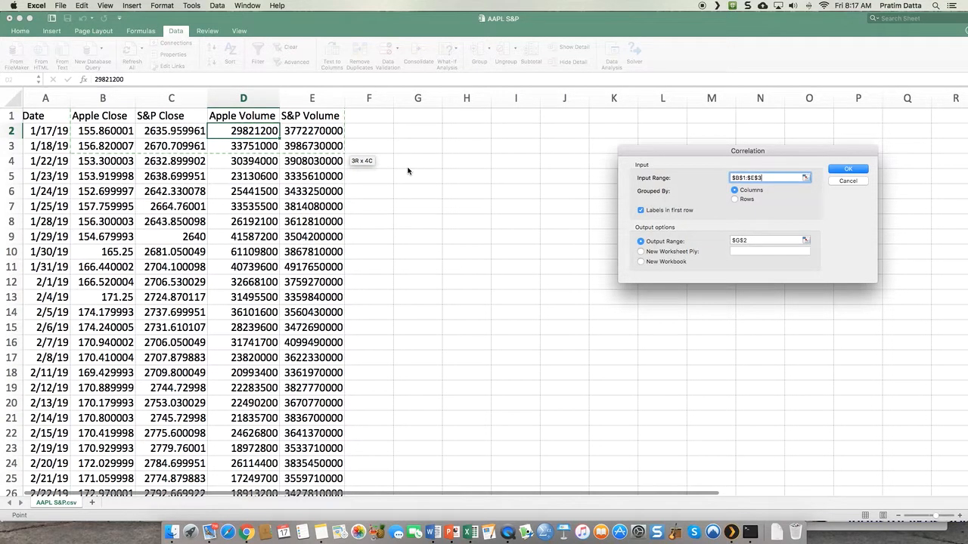
pyautogui.press('super+shift+Down')
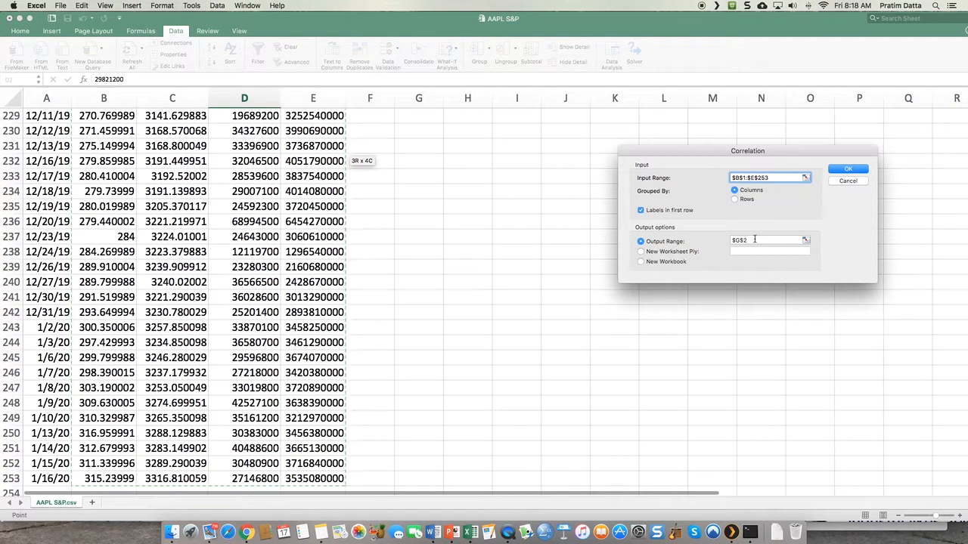
# - Set the correlation output range to cell G1 and generate the correlation matrix
pyautogui.click(732, 240)
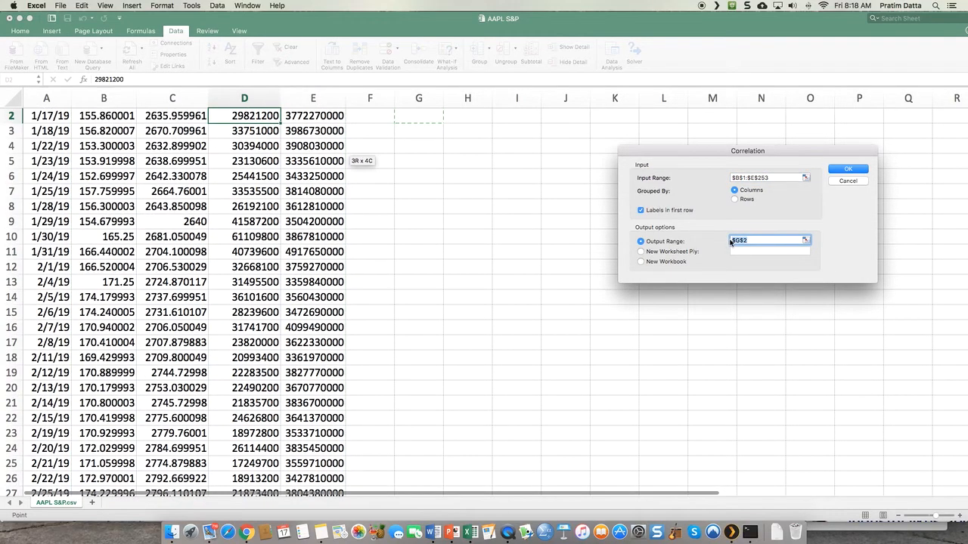
pyautogui.press('BackSpace')
pyautogui.scroll(1, 573, 209)
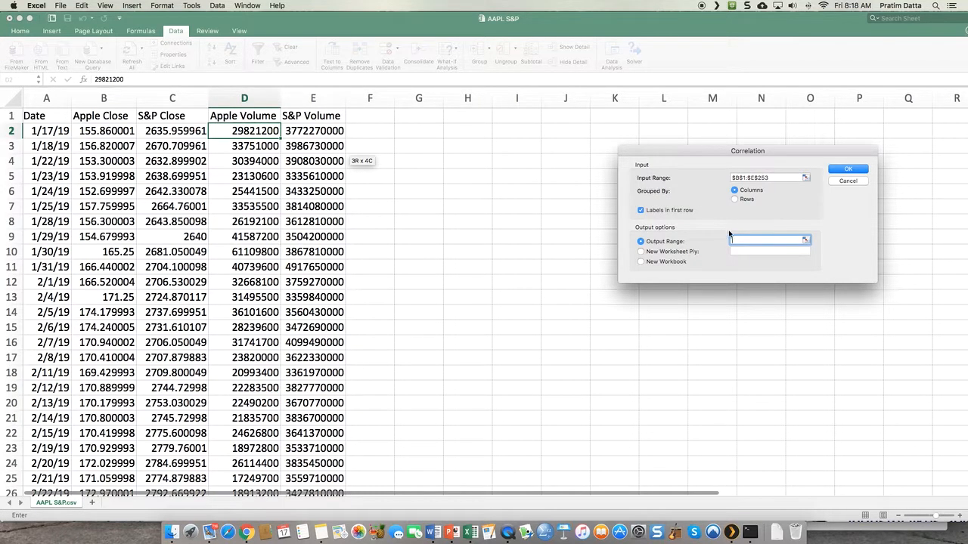
pyautogui.click(418, 119)
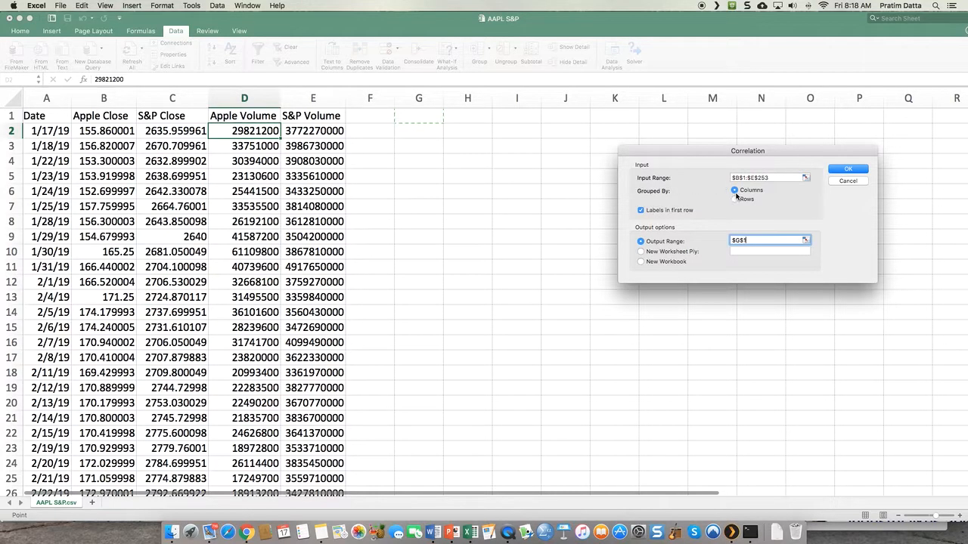
pyautogui.hscroll(1, 303, 171)
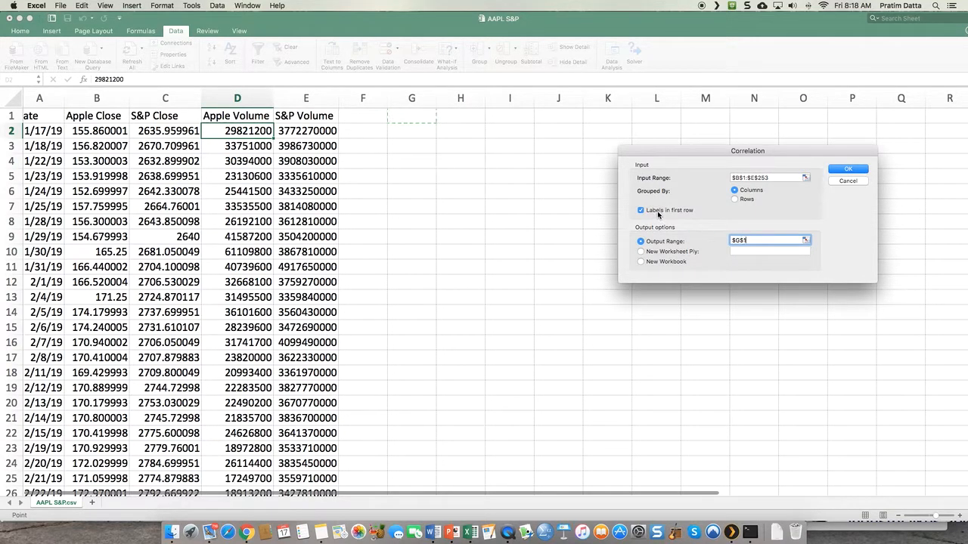
pyautogui.click(849, 171)
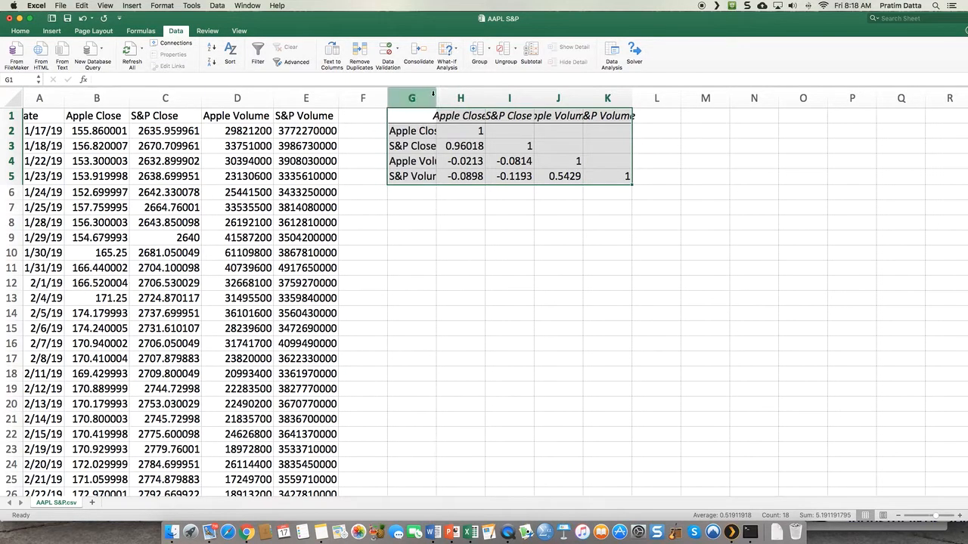
# - AutoFit all columns in the sheet so the correlation matrix labels and coefficients show in full
pyautogui.click(11, 98)
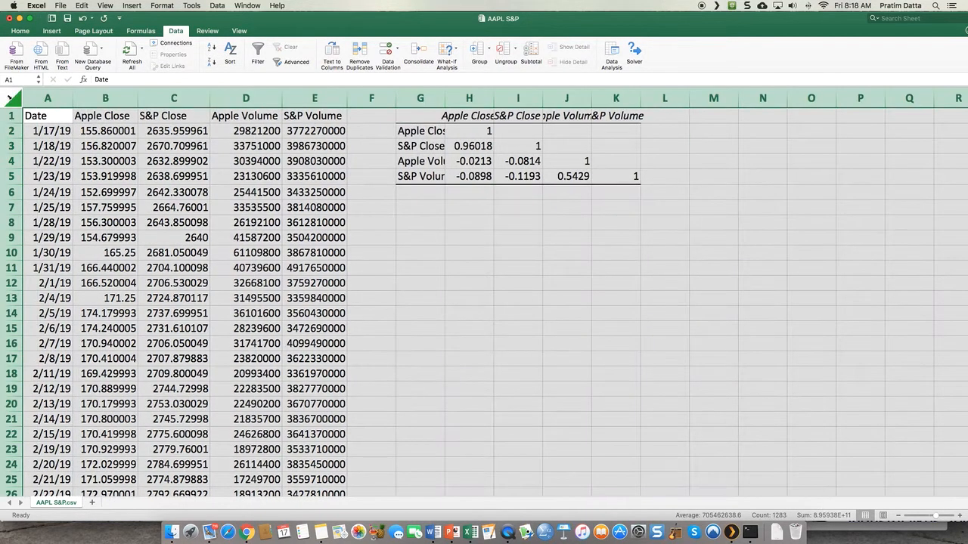
pyautogui.doubleClick(444, 98)
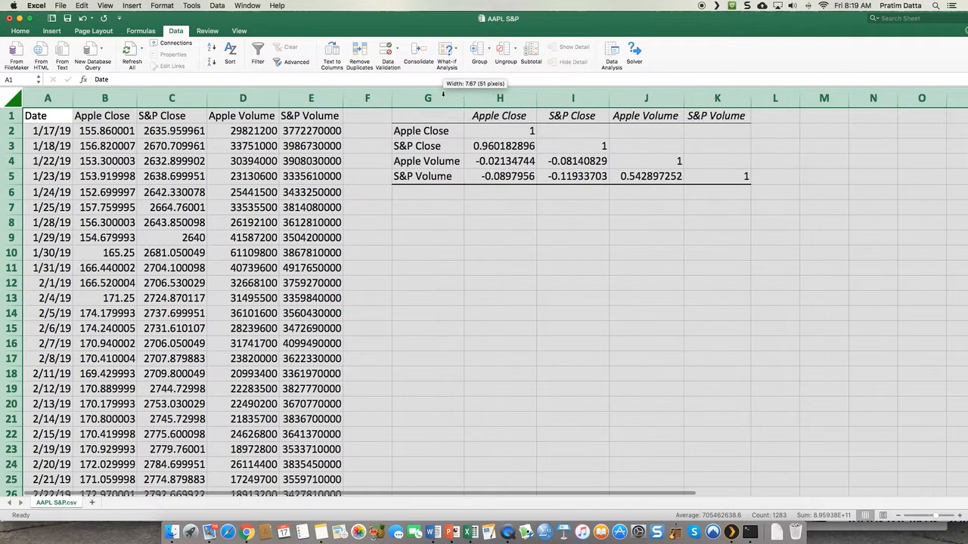
pyautogui.click(535, 206)
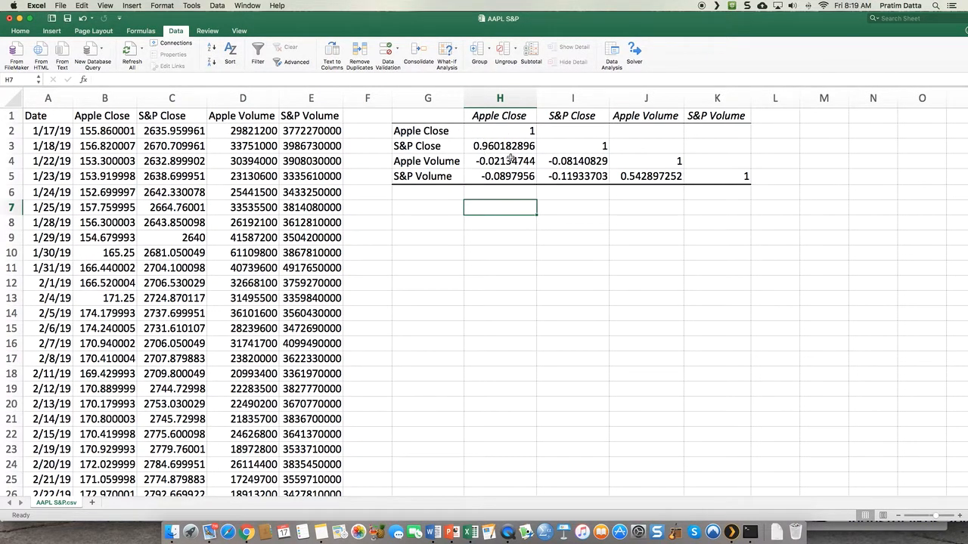
# - Examine the correlation coefficients of Apple Close with S&P Close and with Apple Volume in the matrix
pyautogui.click(487, 118)
pyautogui.click(403, 148)
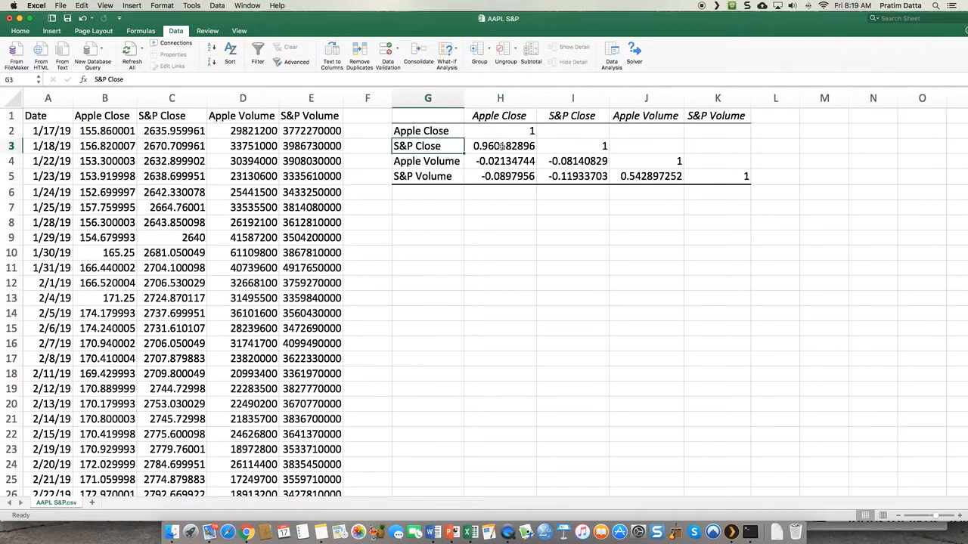
pyautogui.click(502, 146)
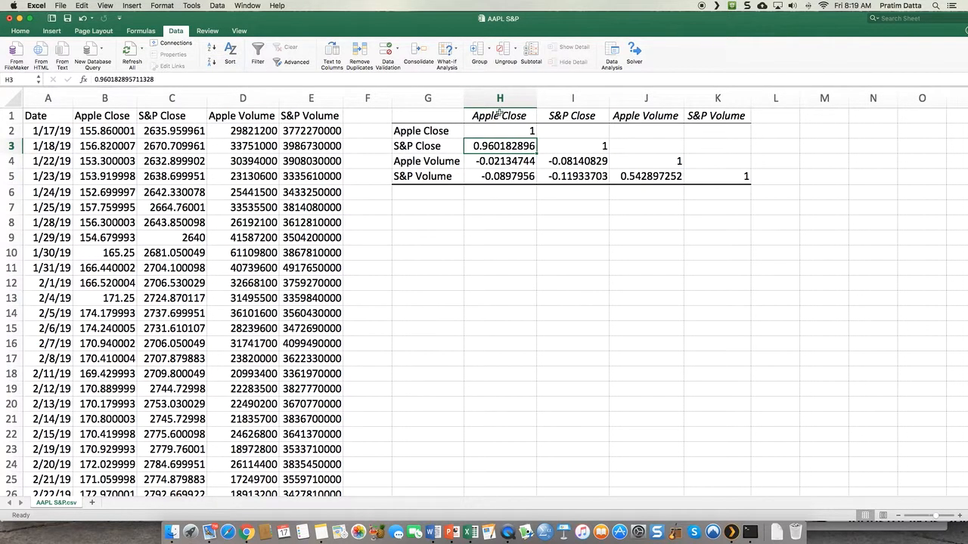
pyautogui.click(484, 161)
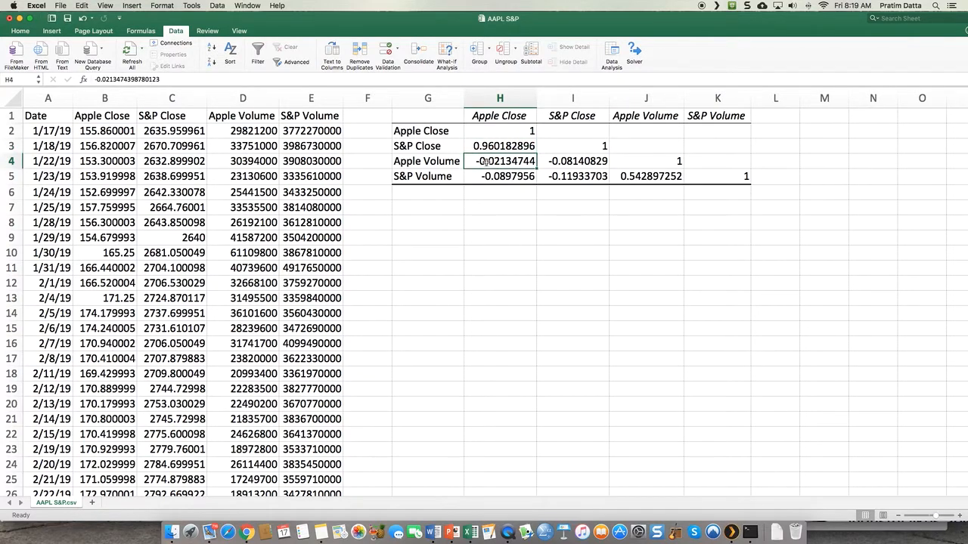
pyautogui.click(430, 162)
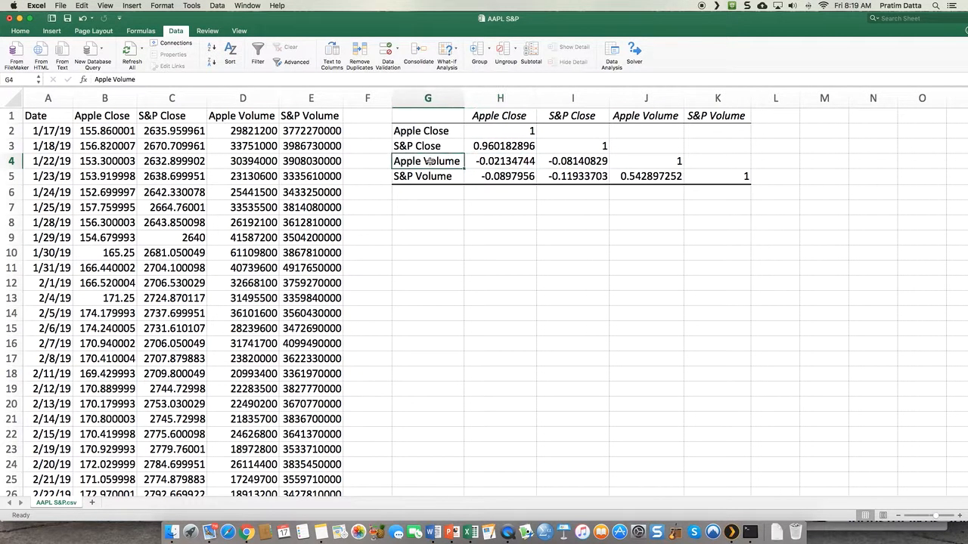
pyautogui.click(496, 163)
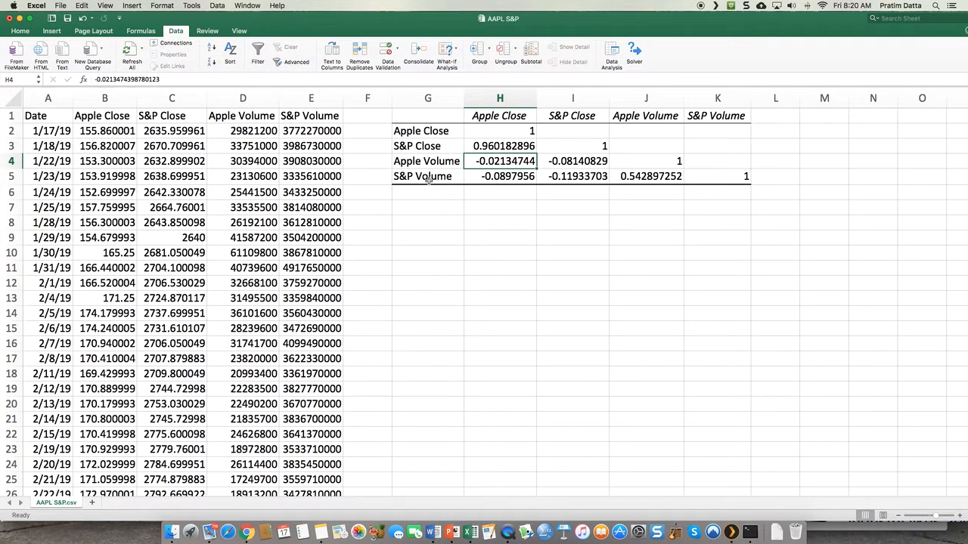
# - Examine the correlations of S&P Close with both volumes, Apple Close with S&P Volume, and the two volumes with each other
pyautogui.click(588, 111)
pyautogui.click(588, 177)
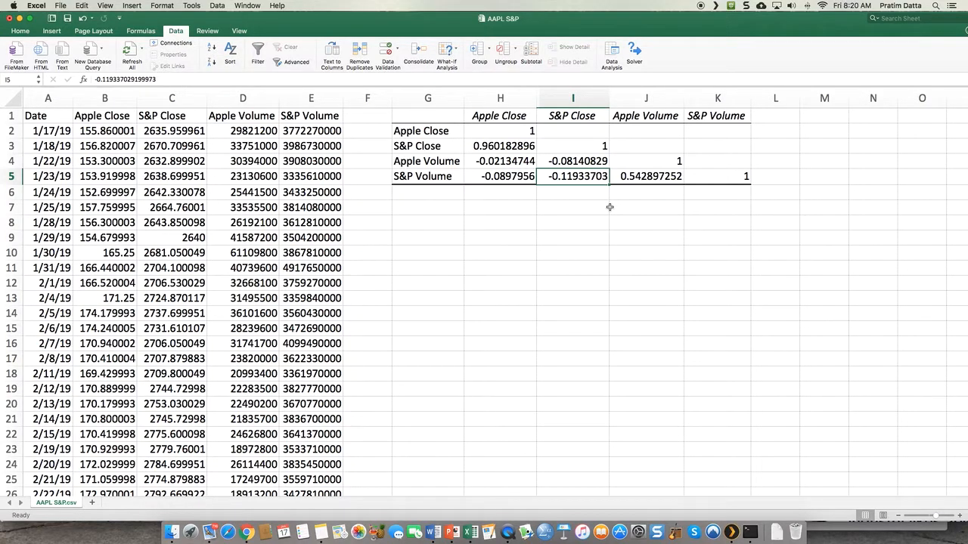
pyautogui.click(420, 161)
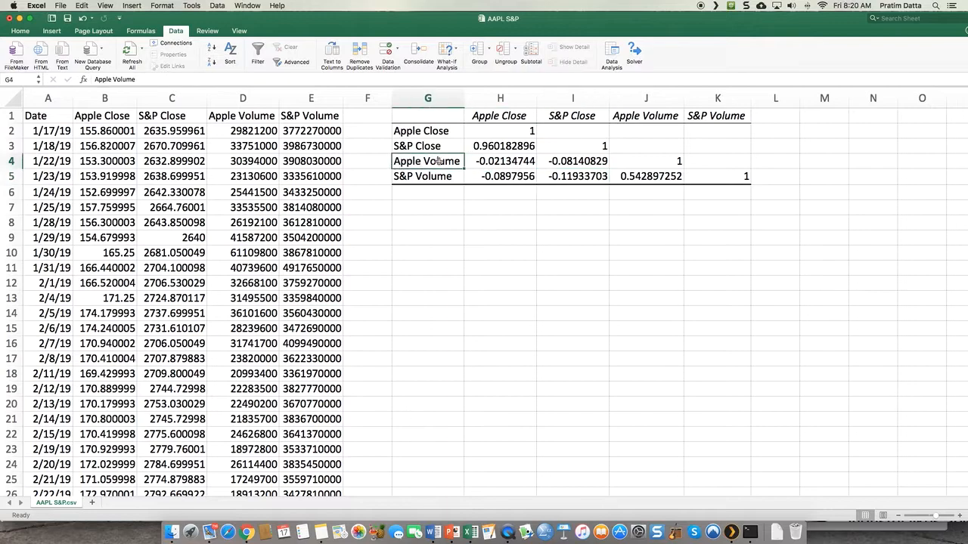
pyautogui.click(569, 161)
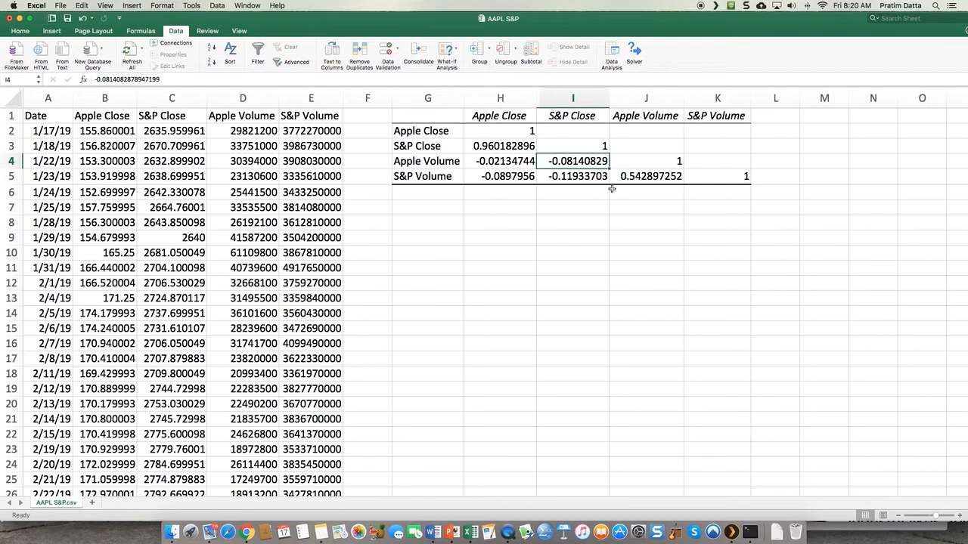
pyautogui.click(417, 179)
pyautogui.click(500, 176)
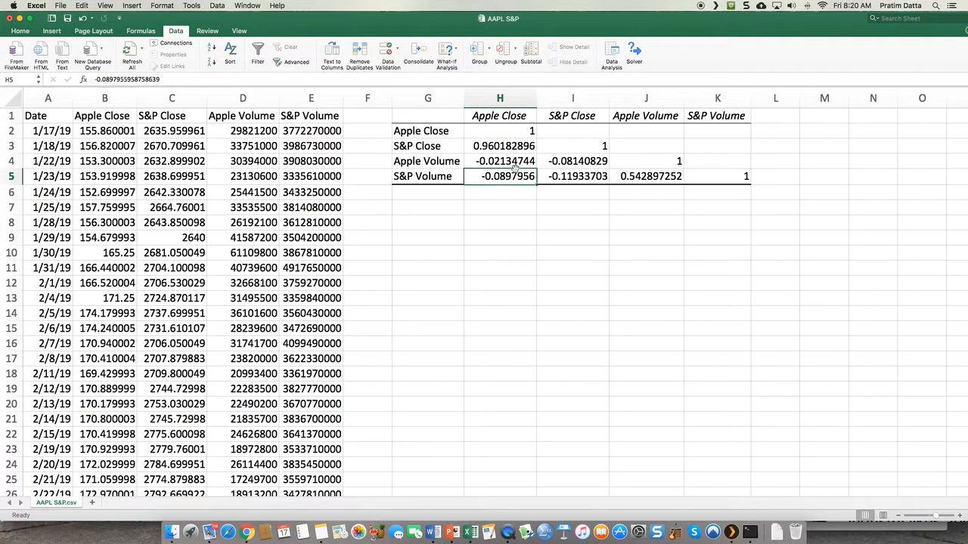
pyautogui.click(657, 180)
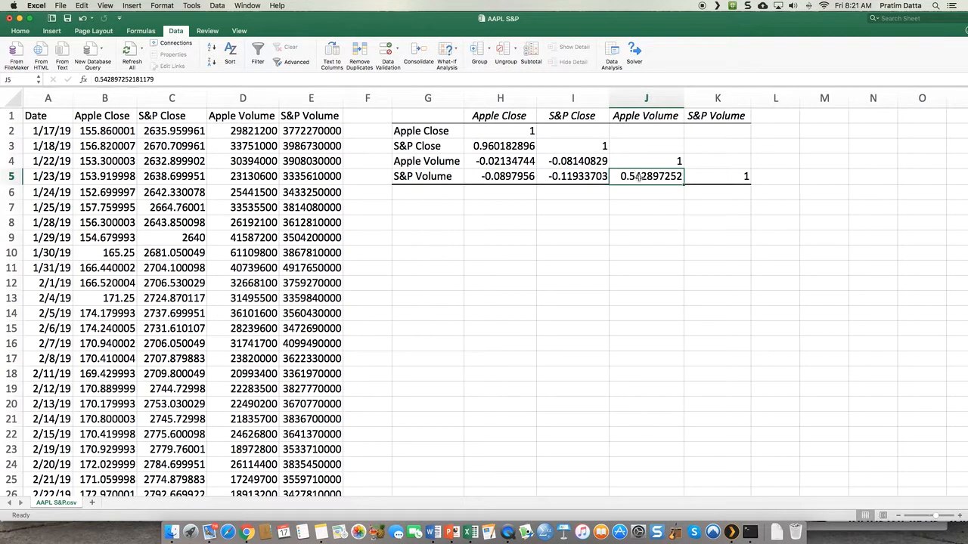
# - Compare the Apple Close and S&P Close correlation with the correlation between the Apple and S&P volumes
pyautogui.click(505, 147)
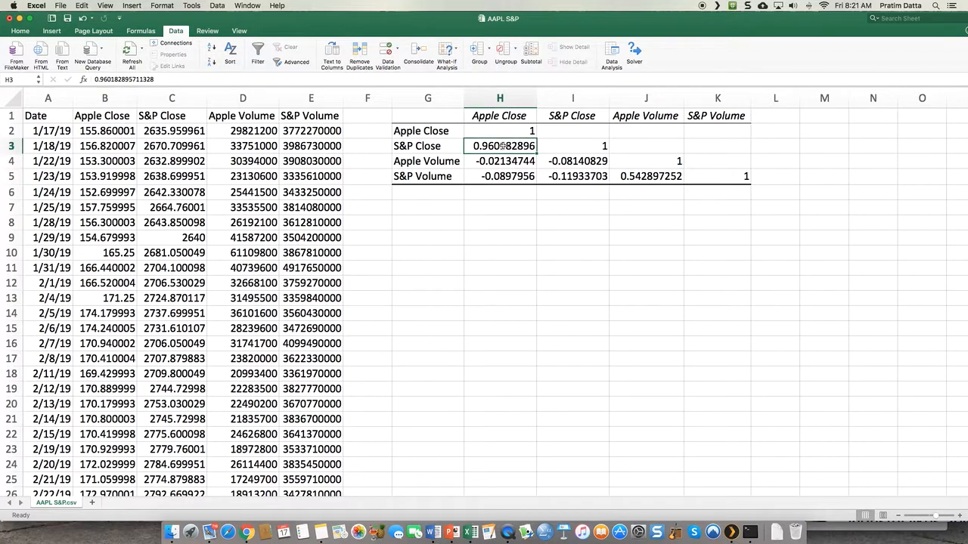
pyautogui.click(417, 147)
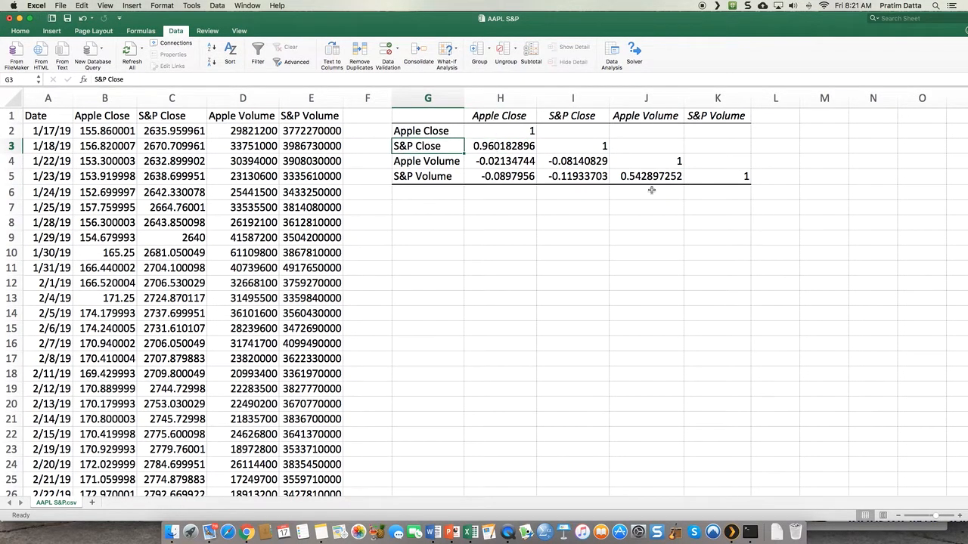
pyautogui.press('Down')
pyautogui.press('Down')
pyautogui.click(632, 180)
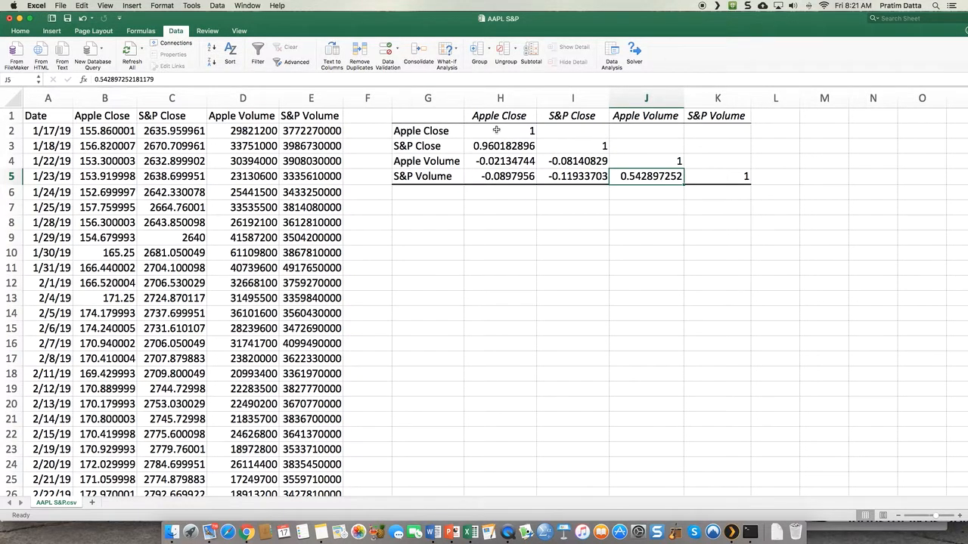
# - Start a new conditional formatting rule for the correlation coefficients in H2:K5 and set its style to Data Bar
pyautogui.moveTo(496, 130); pyautogui.dragTo(730, 179)
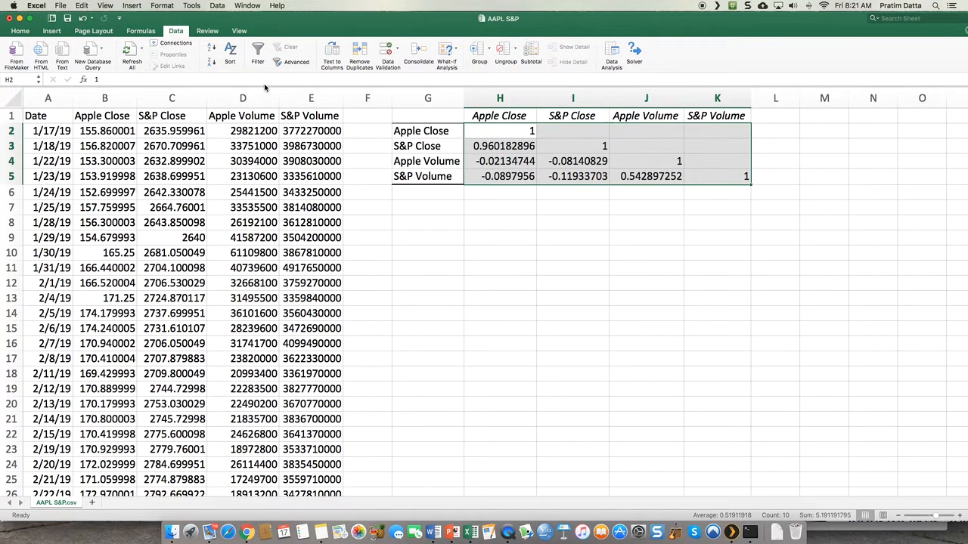
pyautogui.click(171, 7)
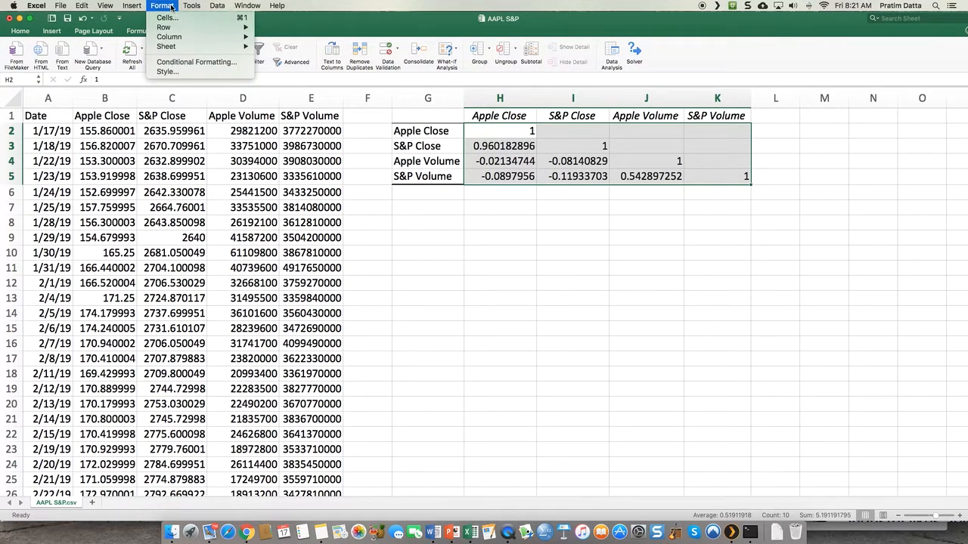
pyautogui.click(176, 63)
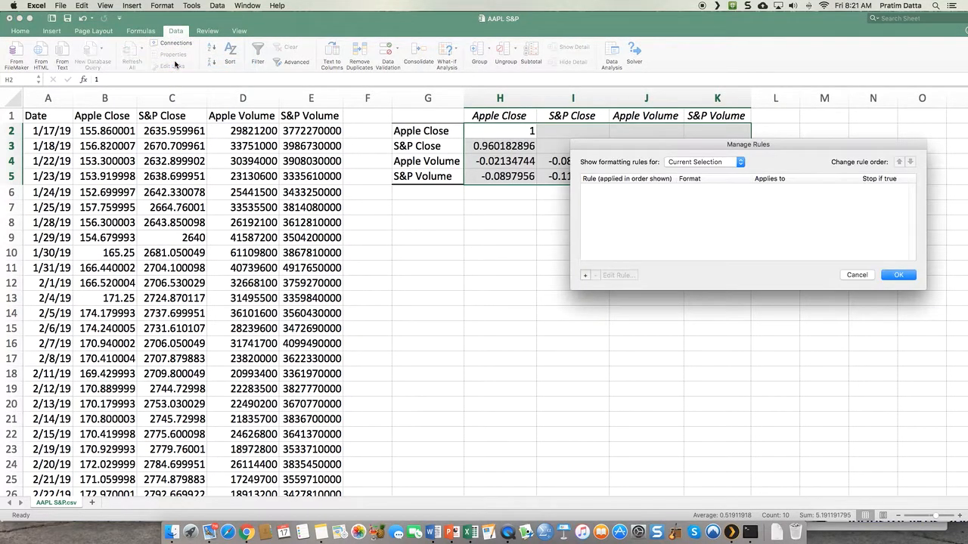
pyautogui.moveTo(756, 152); pyautogui.dragTo(665, 232)
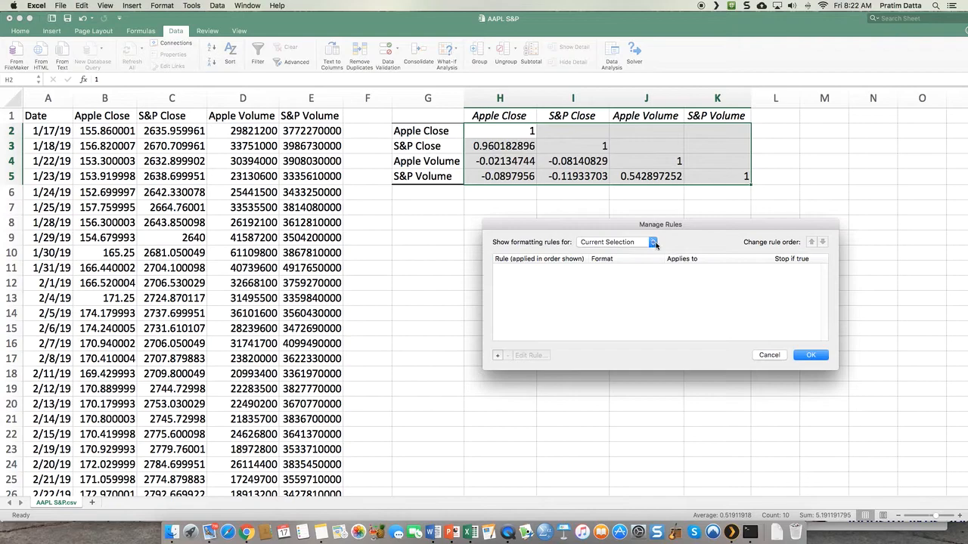
pyautogui.click(498, 357)
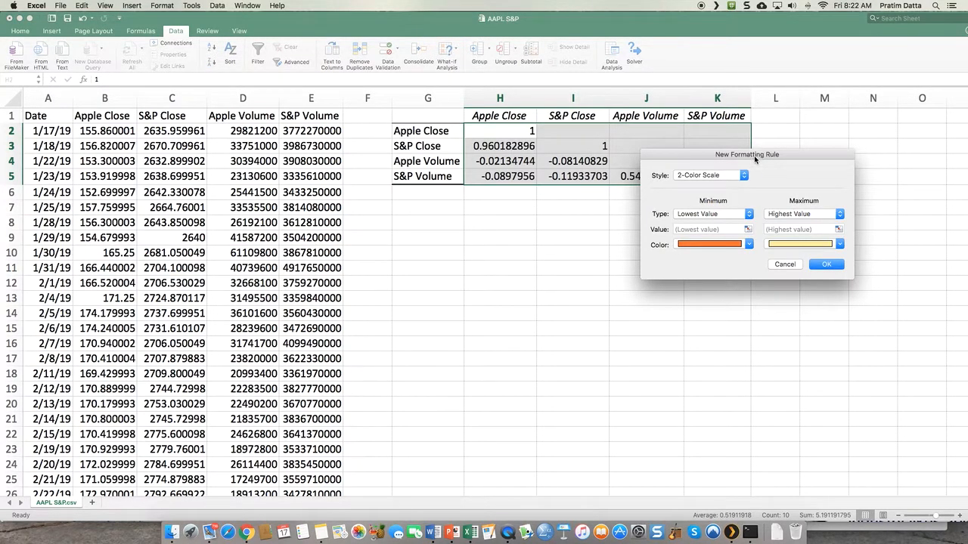
pyautogui.moveTo(754, 159); pyautogui.dragTo(631, 270)
pyautogui.click(622, 289)
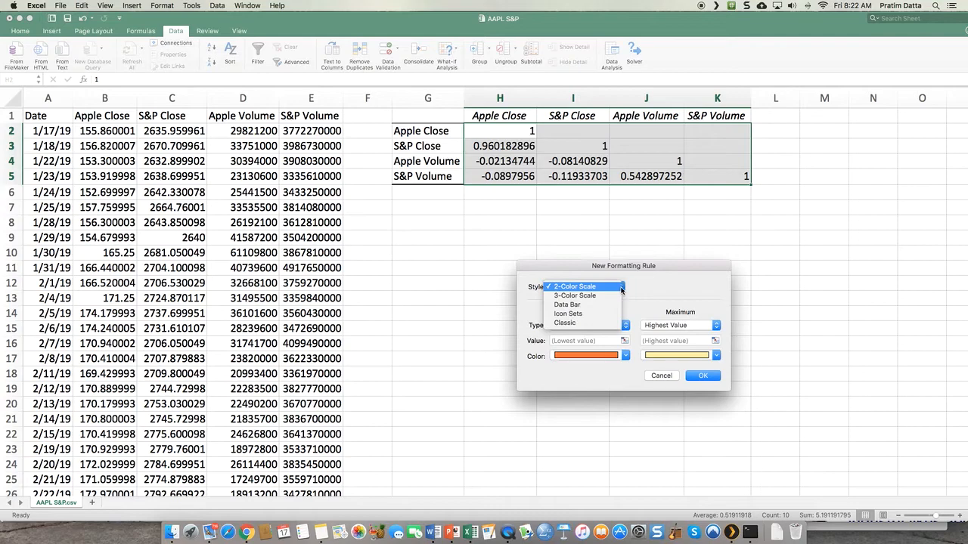
pyautogui.click(603, 305)
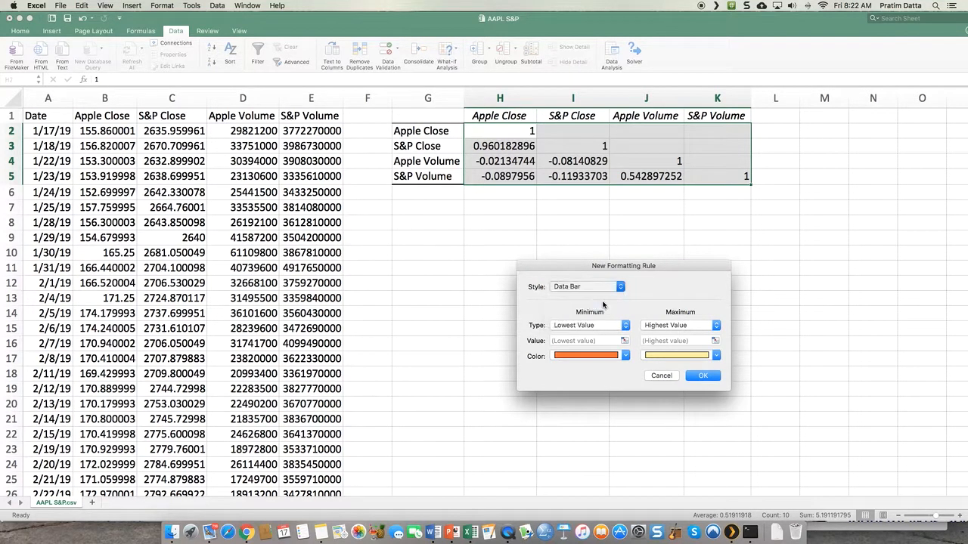
# - Keep solid data bar fills, blue for positive and red for negative values, and apply the rule to the correlation matrix
pyautogui.moveTo(666, 265); pyautogui.dragTo(580, 223)
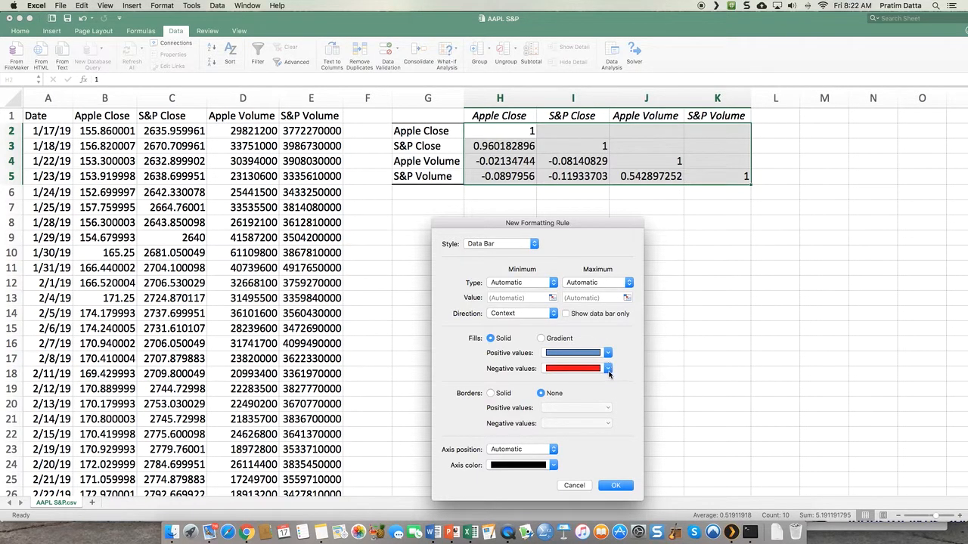
pyautogui.click(608, 370)
pyautogui.click(608, 370)
pyautogui.click(614, 487)
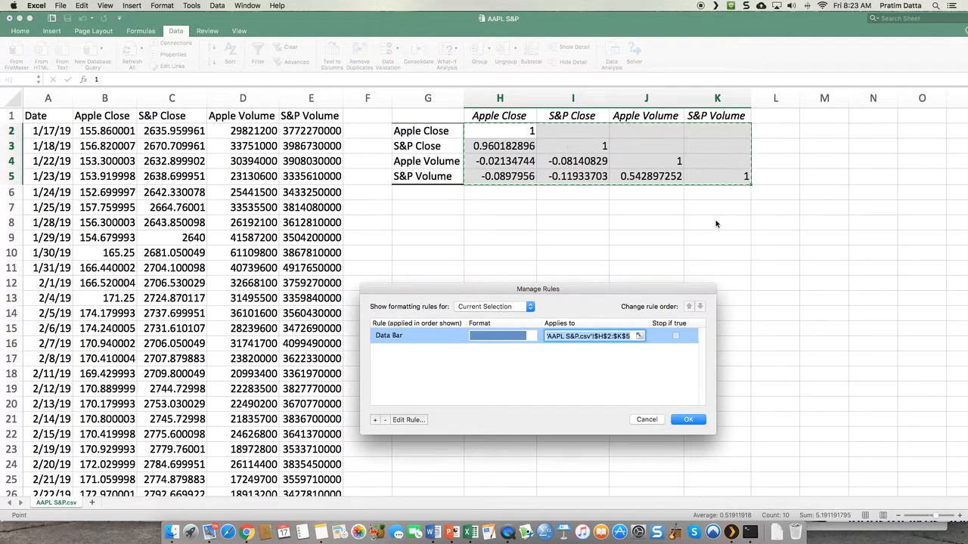
pyautogui.click(688, 421)
pyautogui.click(640, 333)
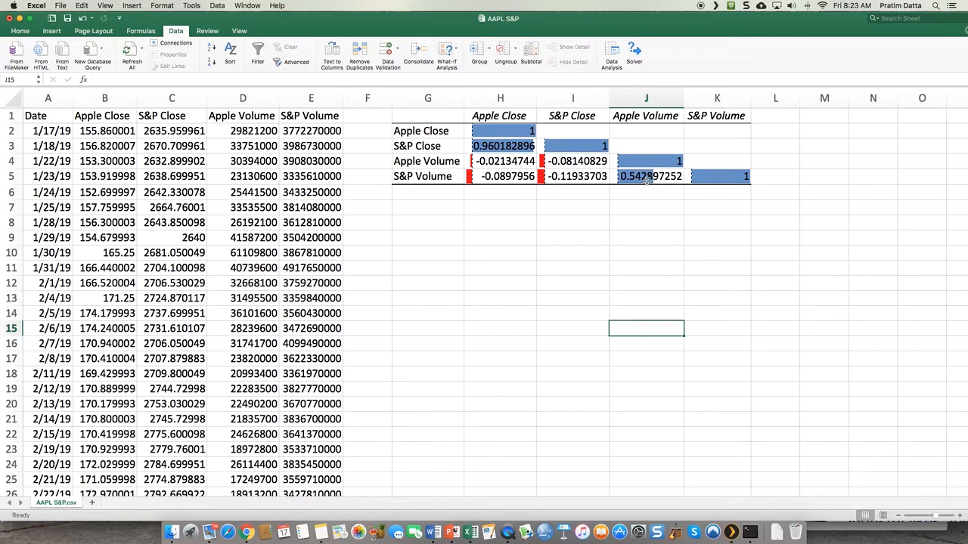
# - Examine the data bars for Apple Close with itself, Apple Close with S&P Close, and Apple Volume with S&P Volume
pyautogui.click(518, 145)
pyautogui.click(509, 131)
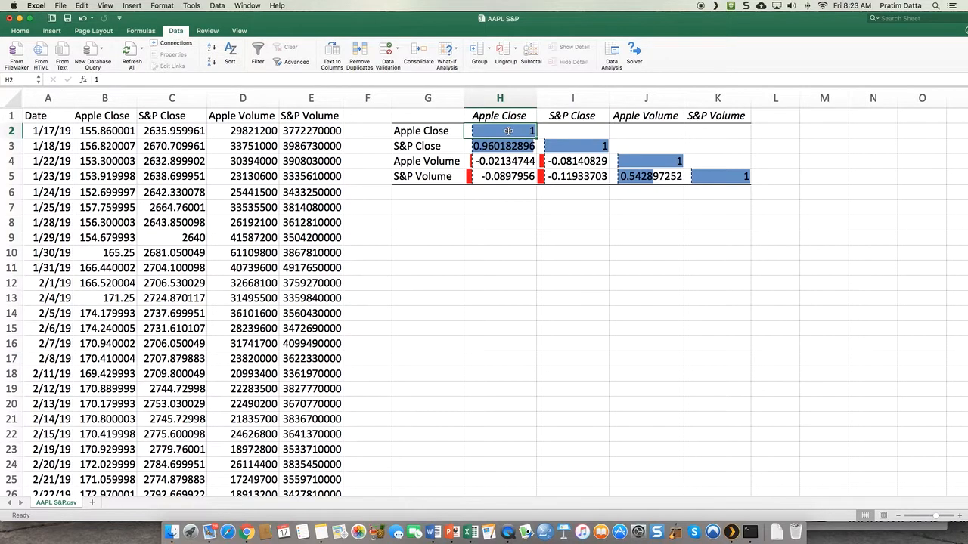
pyautogui.click(509, 143)
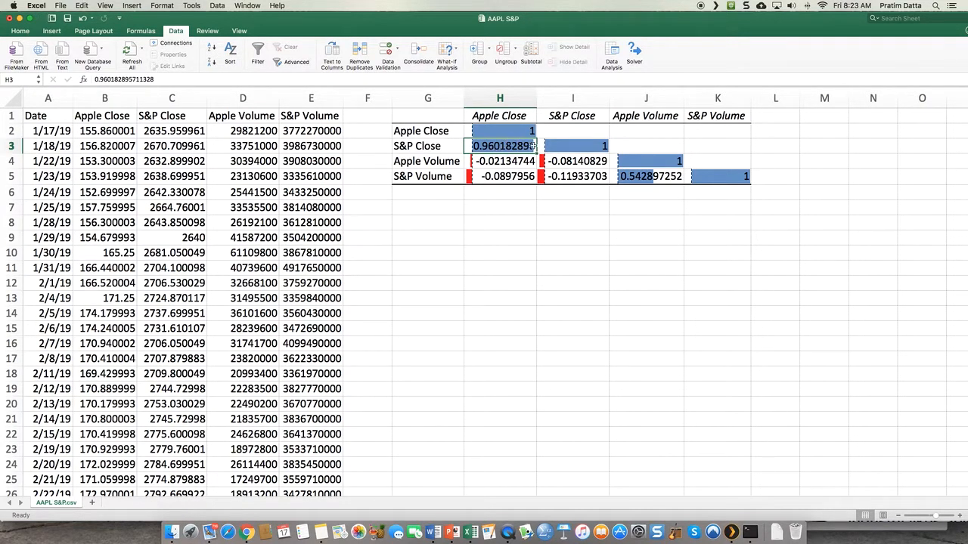
pyautogui.click(652, 176)
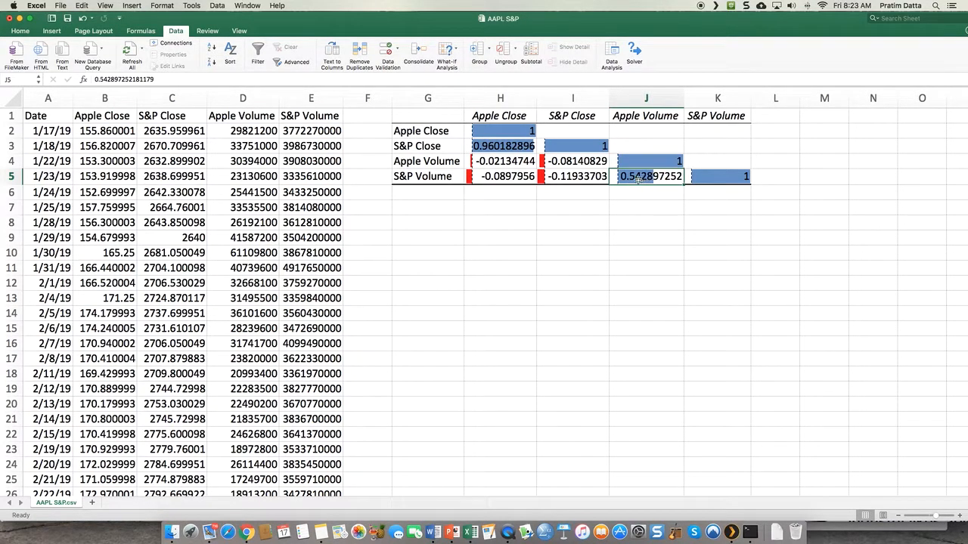
pyautogui.click(685, 214)
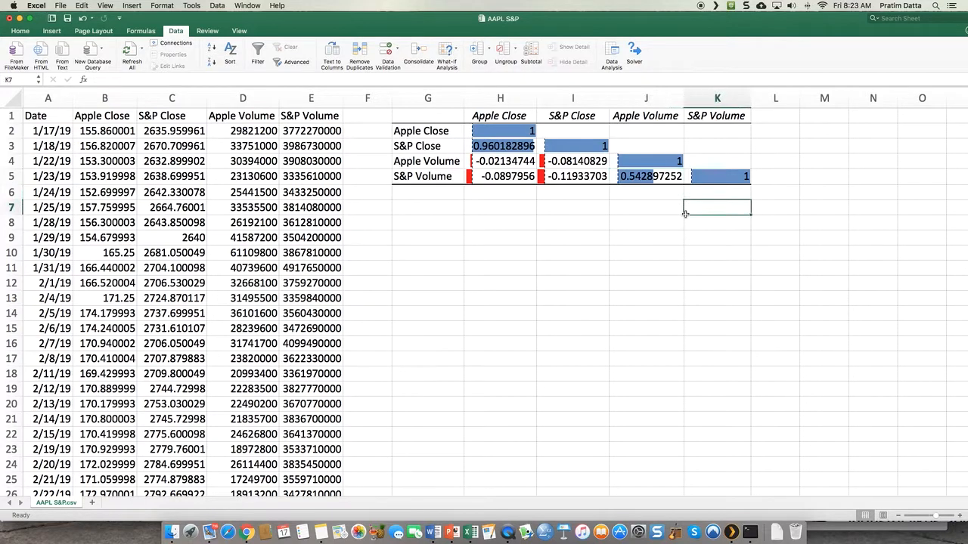